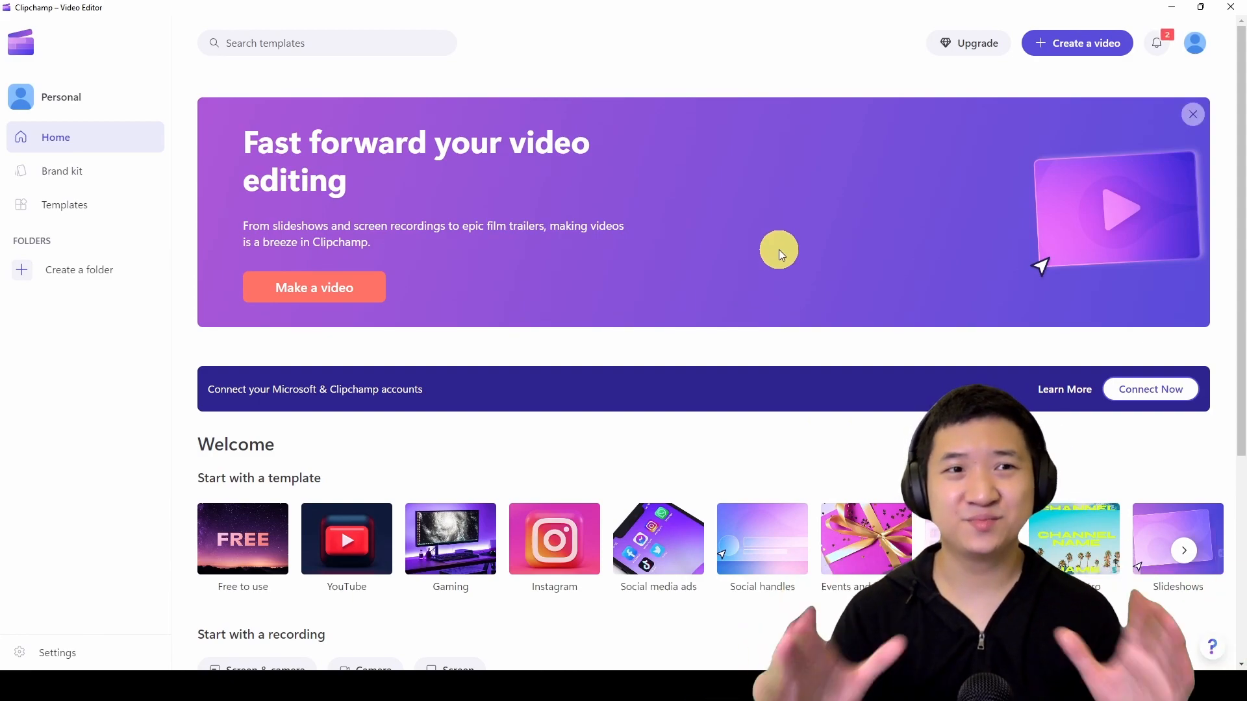
- Start making a new video from the home page
mouse_move(1174, 273)
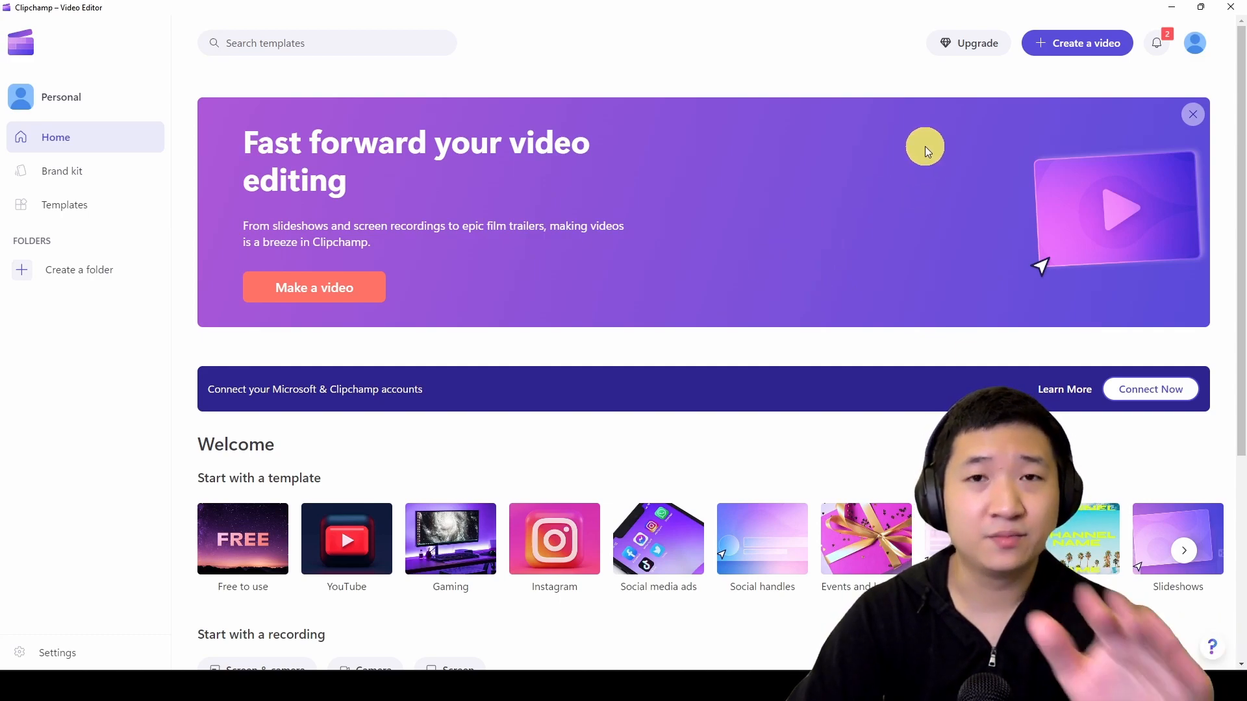
drag(1242, 289, 1242, 240)
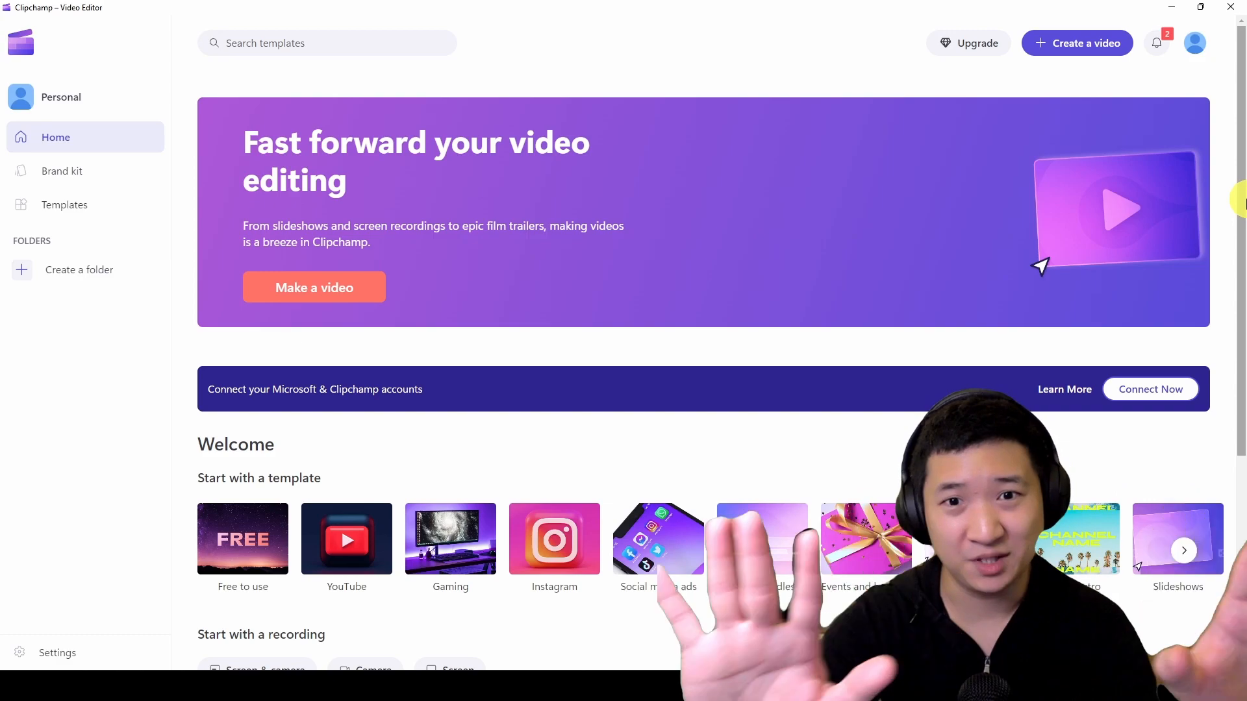
scroll(1244, 204, down, 5)
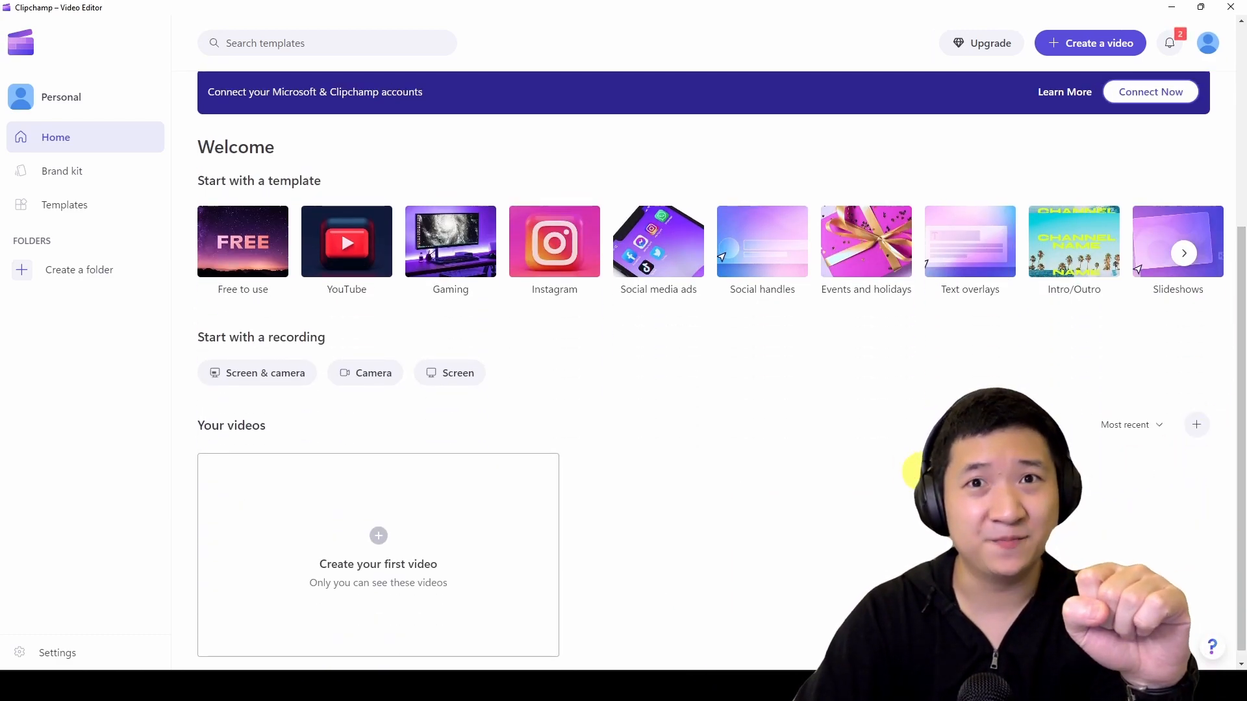
scroll(929, 395, up, 5)
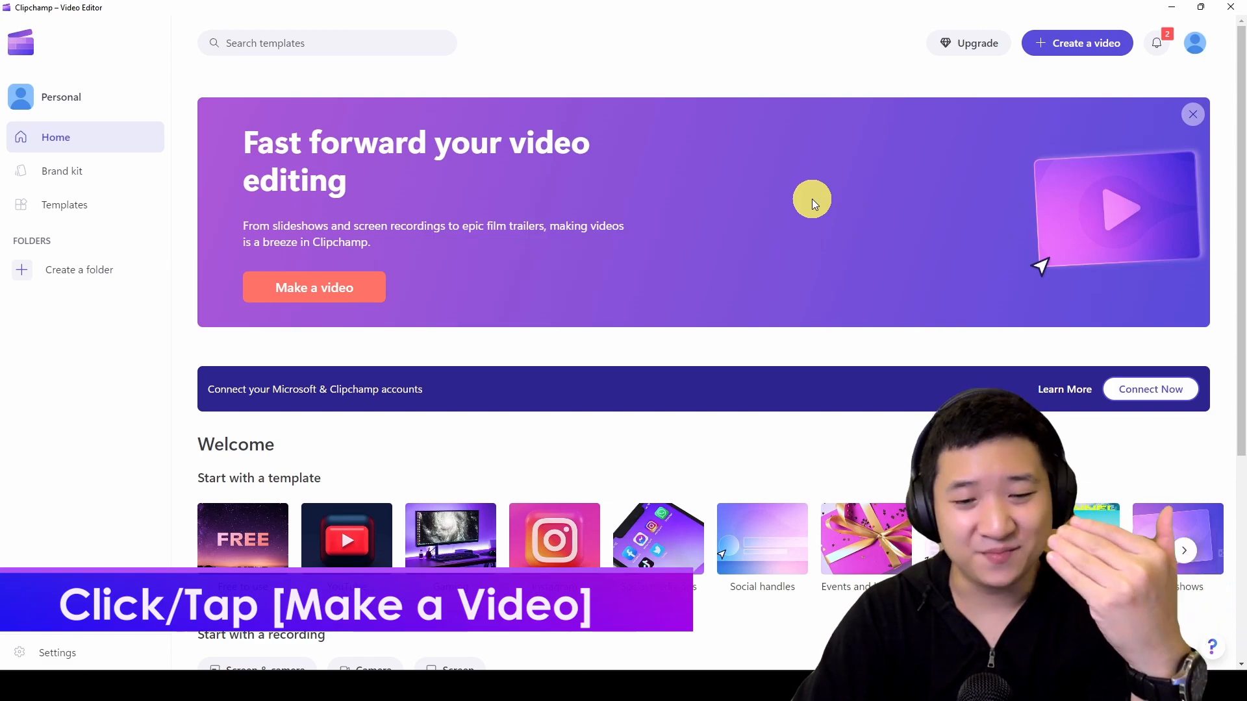
click(327, 309)
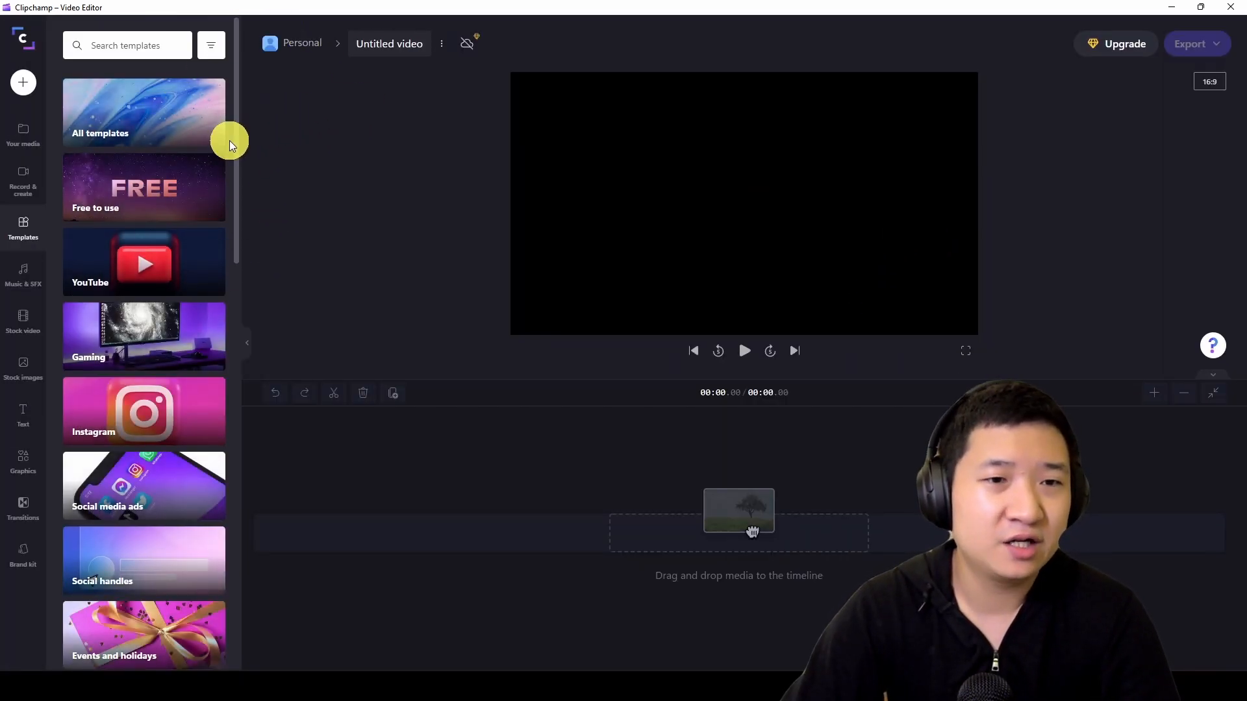
- Widen the template browser, look through the template categories and open the YouTube category
drag(239, 148, 345, 159)
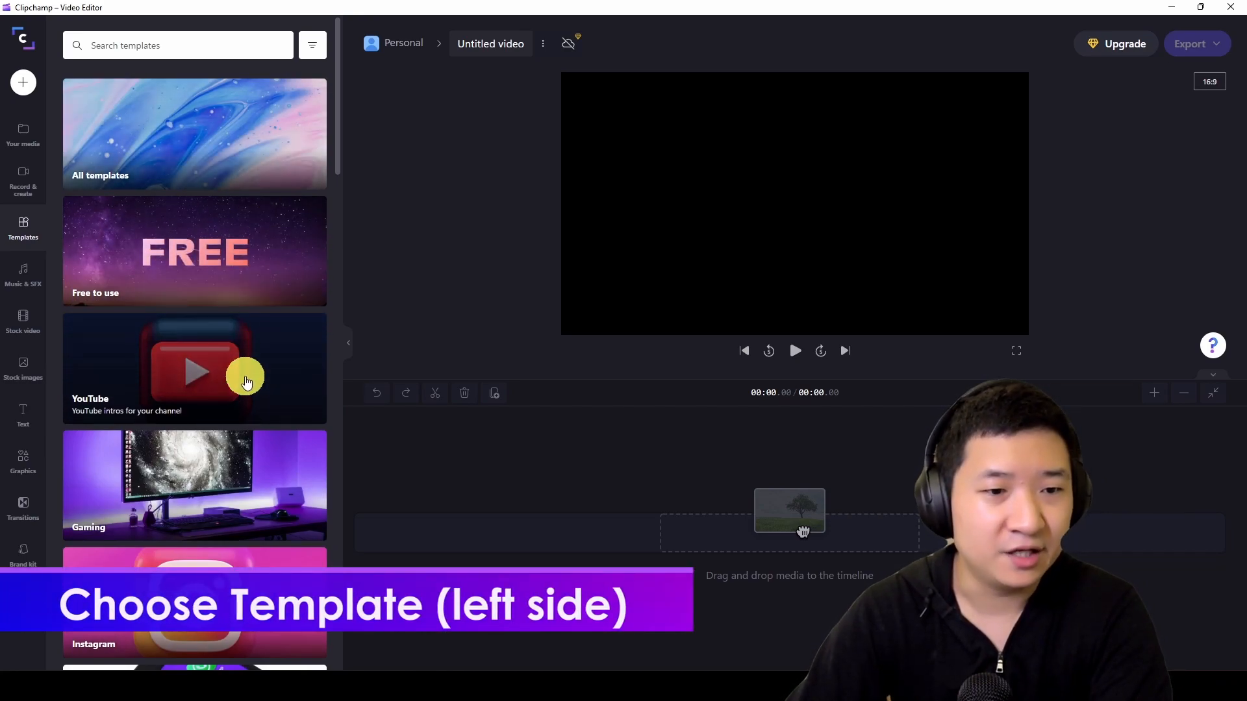
scroll(246, 382, down, 3)
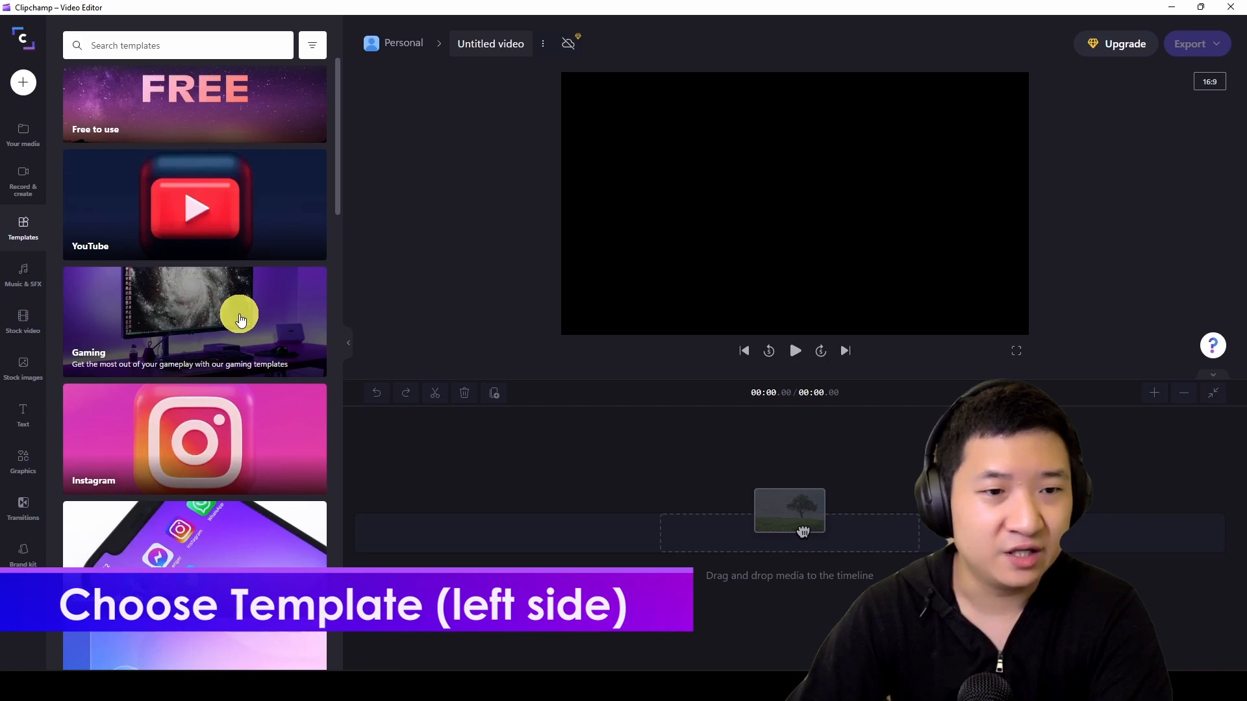
scroll(240, 318, down, 3)
scroll(285, 455, down, 6)
scroll(288, 458, down, 10)
scroll(288, 458, up, 15)
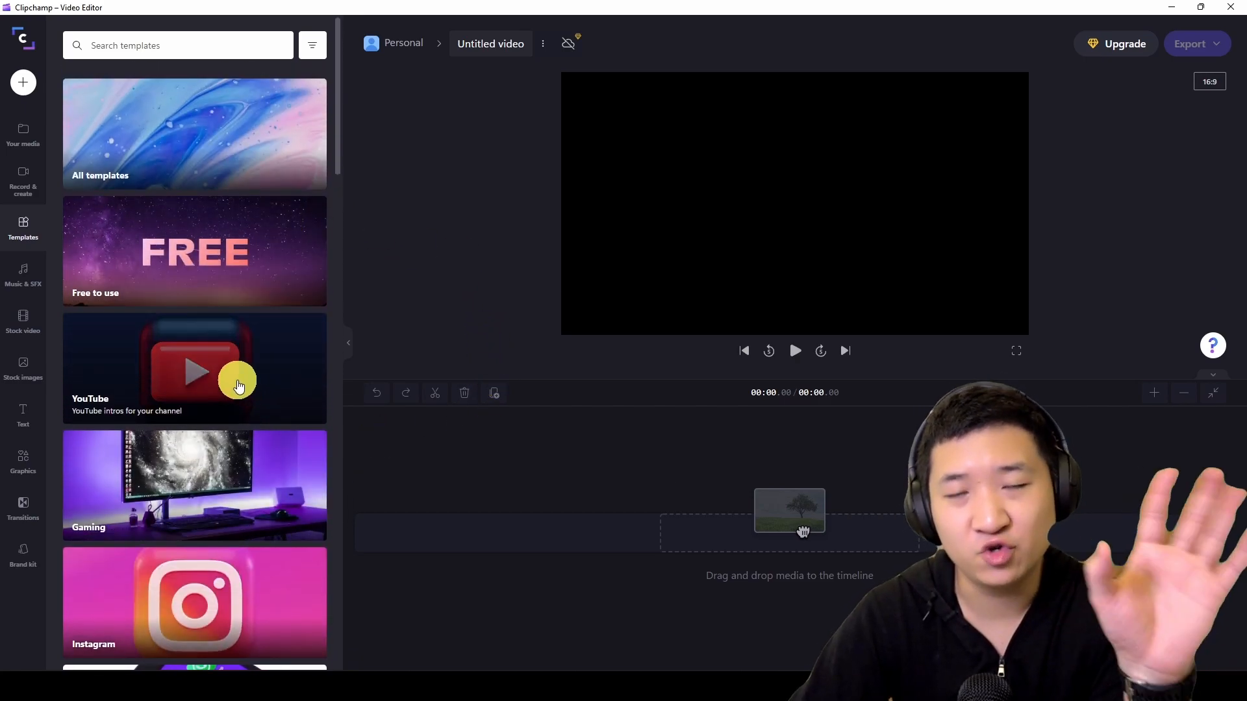
click(266, 386)
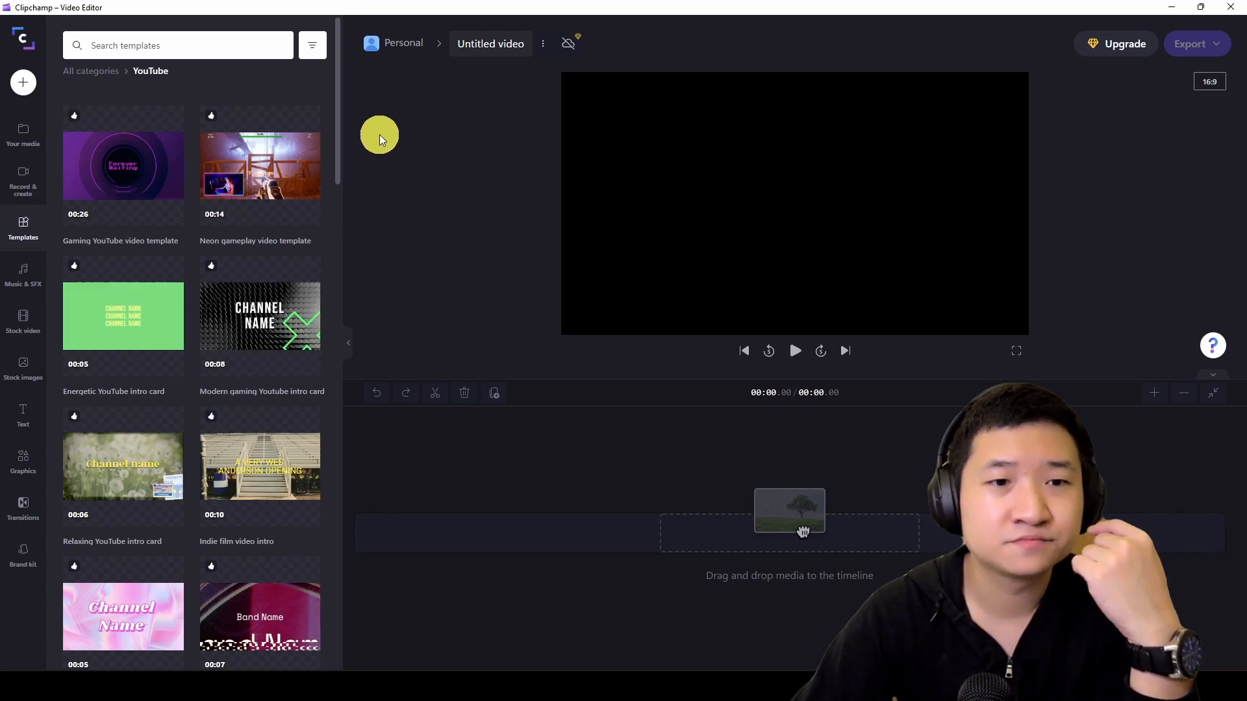
- Filter the YouTube templates to the 16:9 aspect ratio and adjust the template browser's width
drag(345, 142, 580, 119)
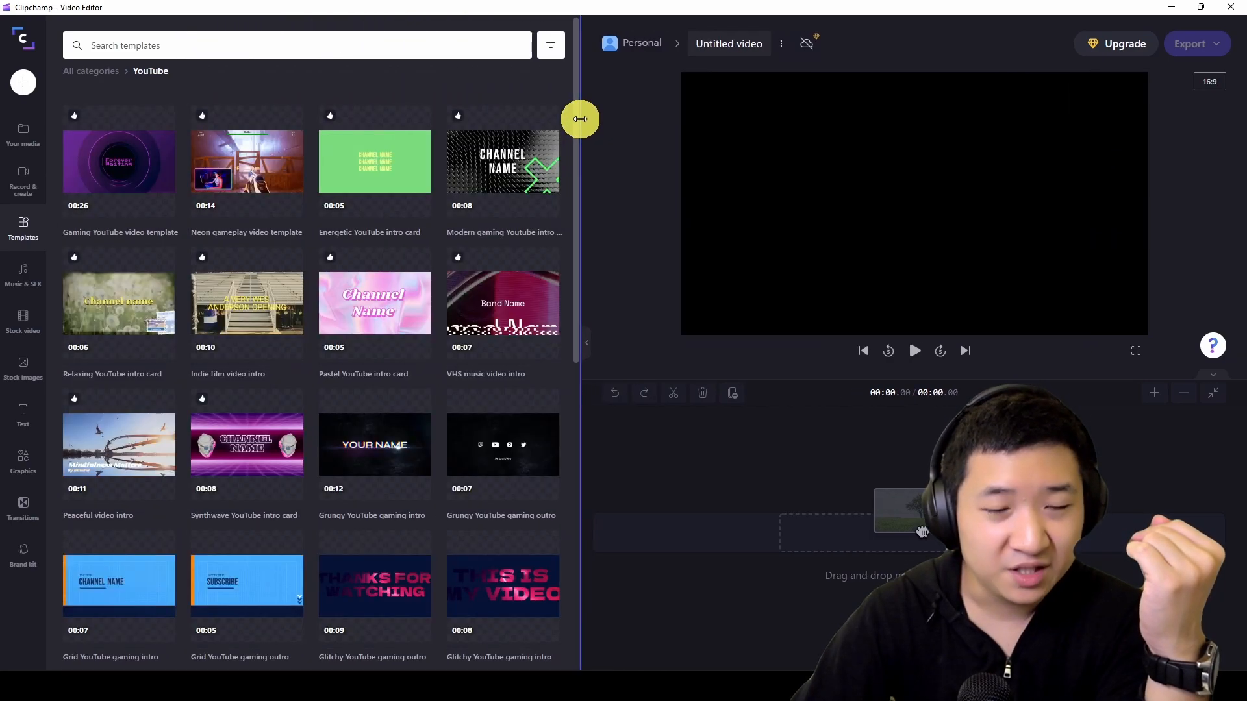
click(551, 48)
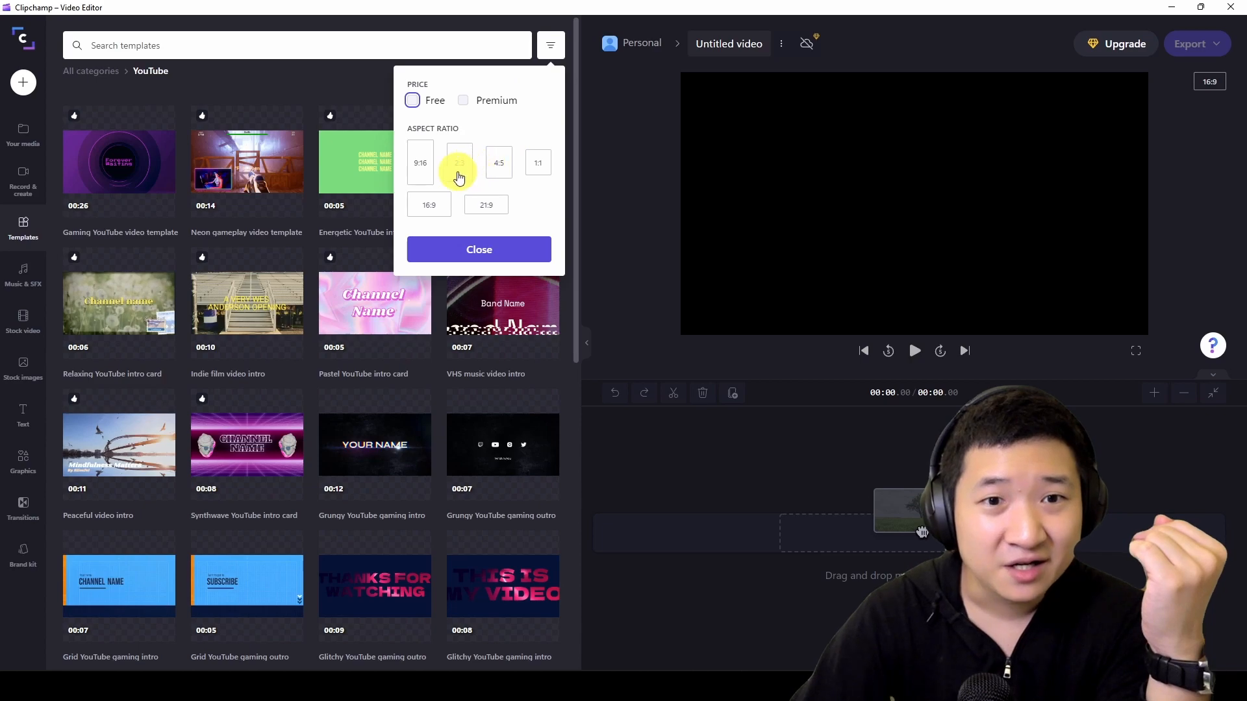
click(432, 205)
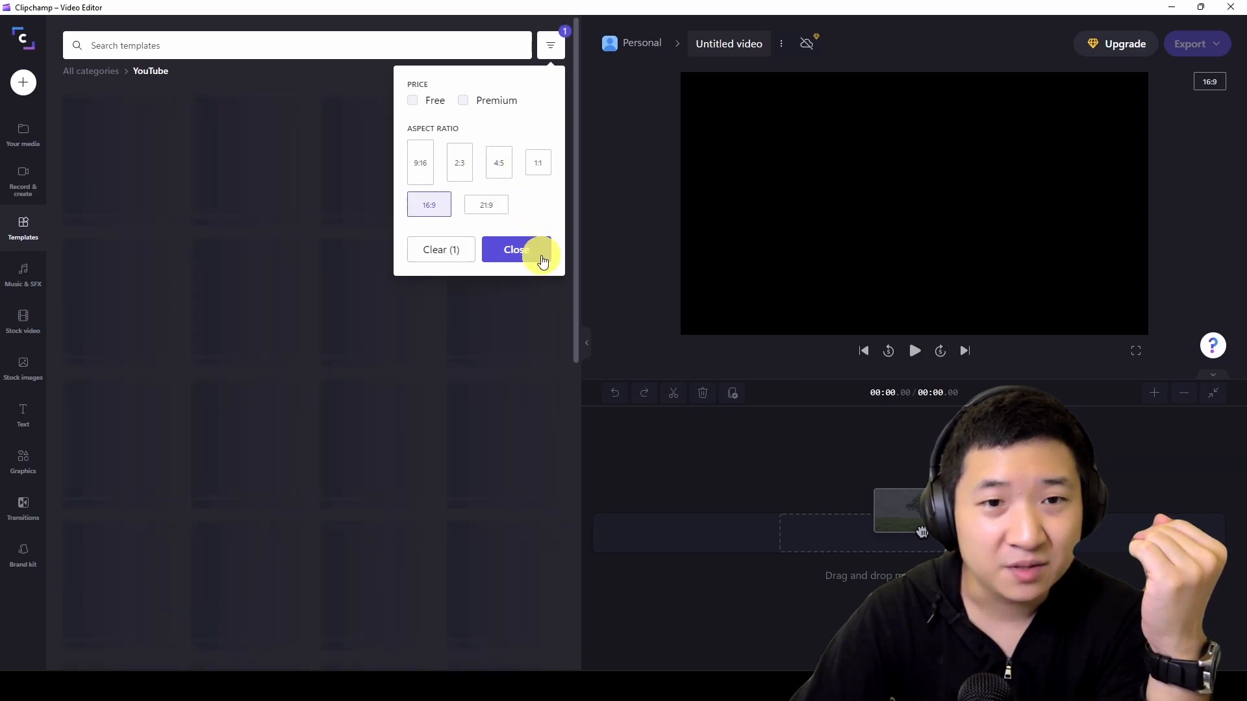
click(509, 249)
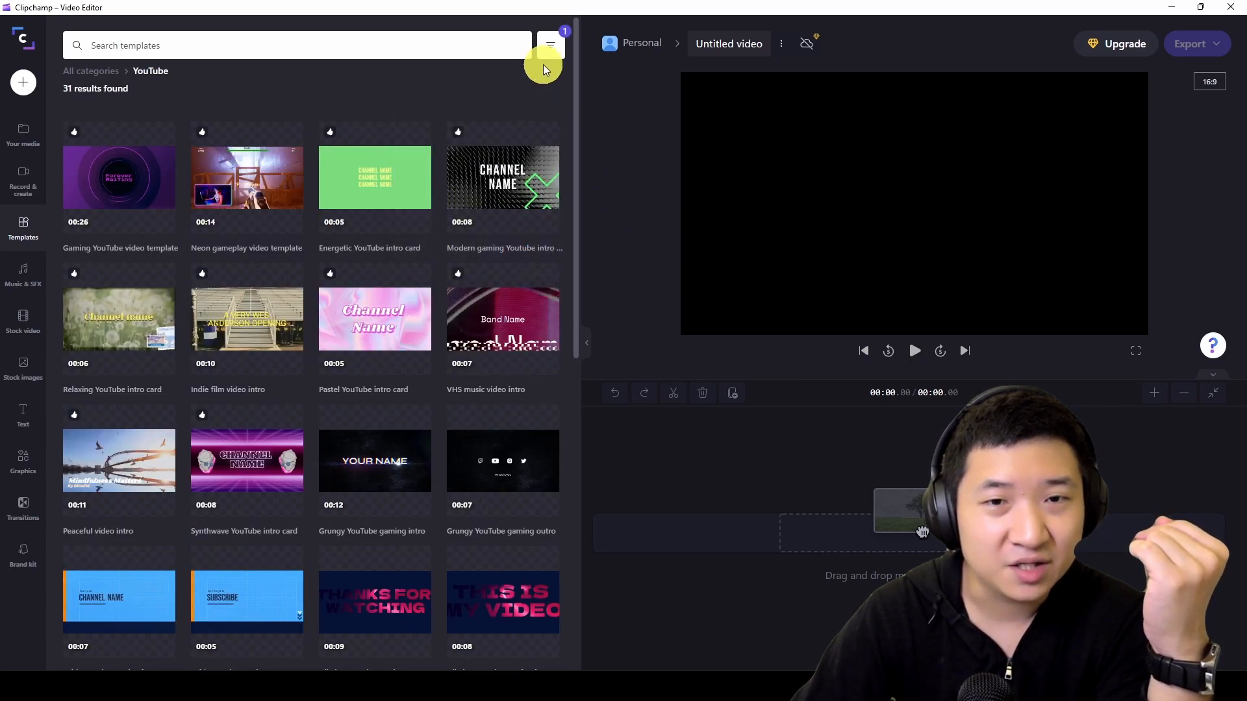
drag(578, 177, 426, 164)
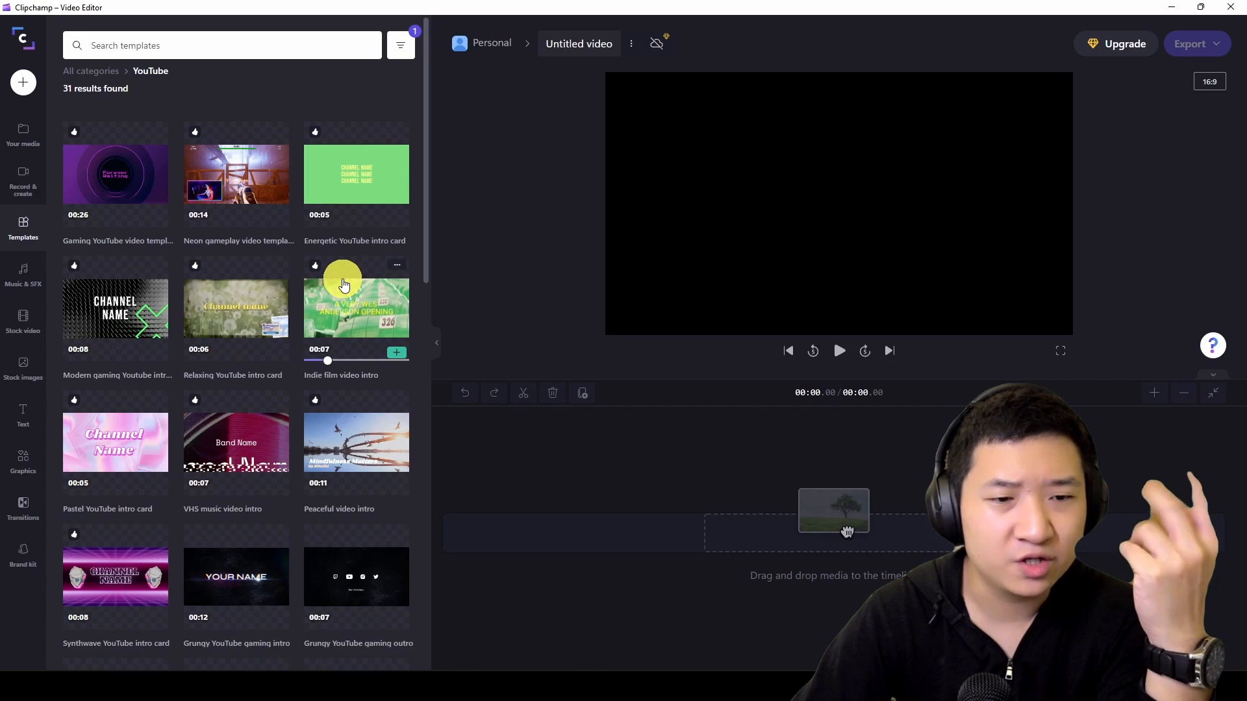
- Find the Modern Youtube intro card template and create a new project from it
scroll(344, 284, down, 10)
scroll(344, 284, down, 1)
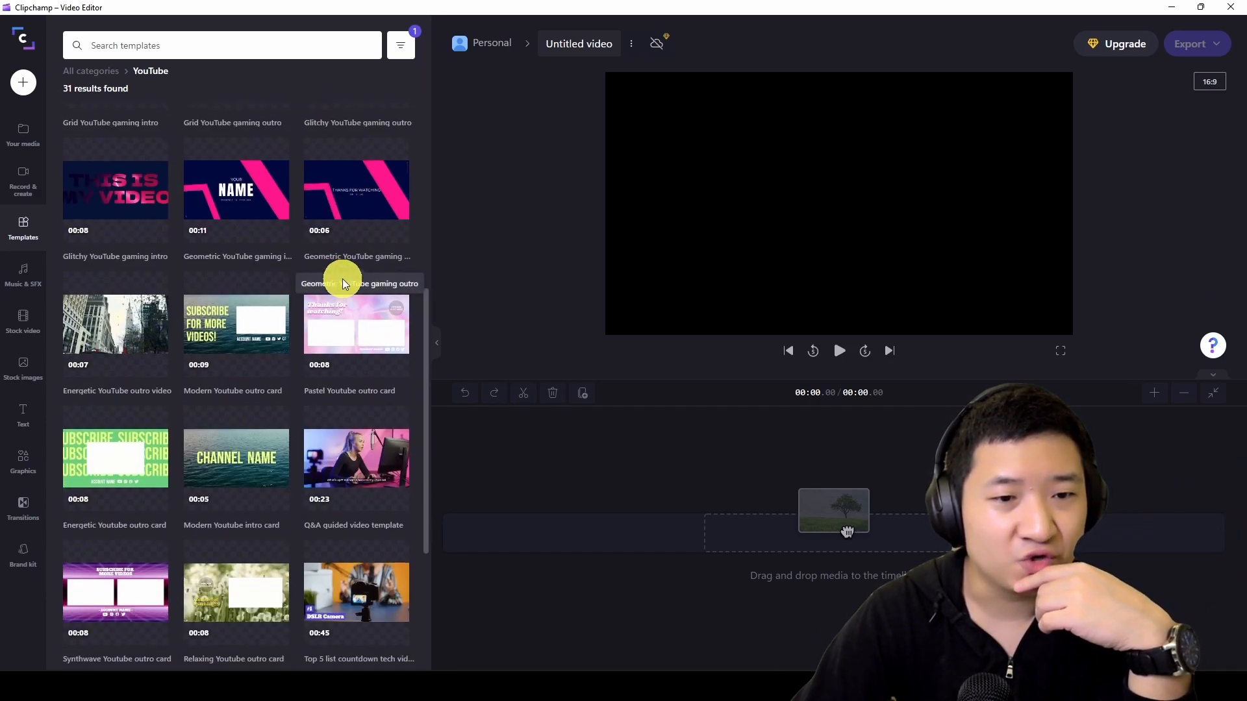
scroll(270, 325, down, 3)
scroll(270, 376, up, 3)
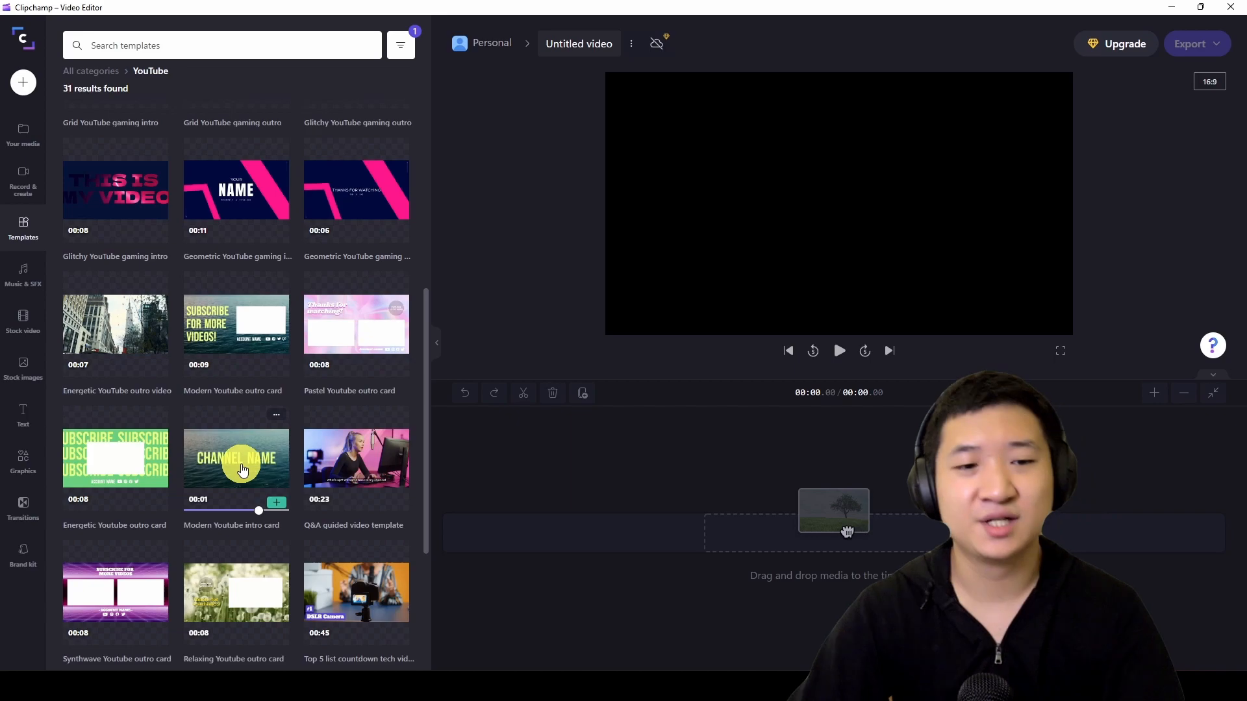
click(243, 469)
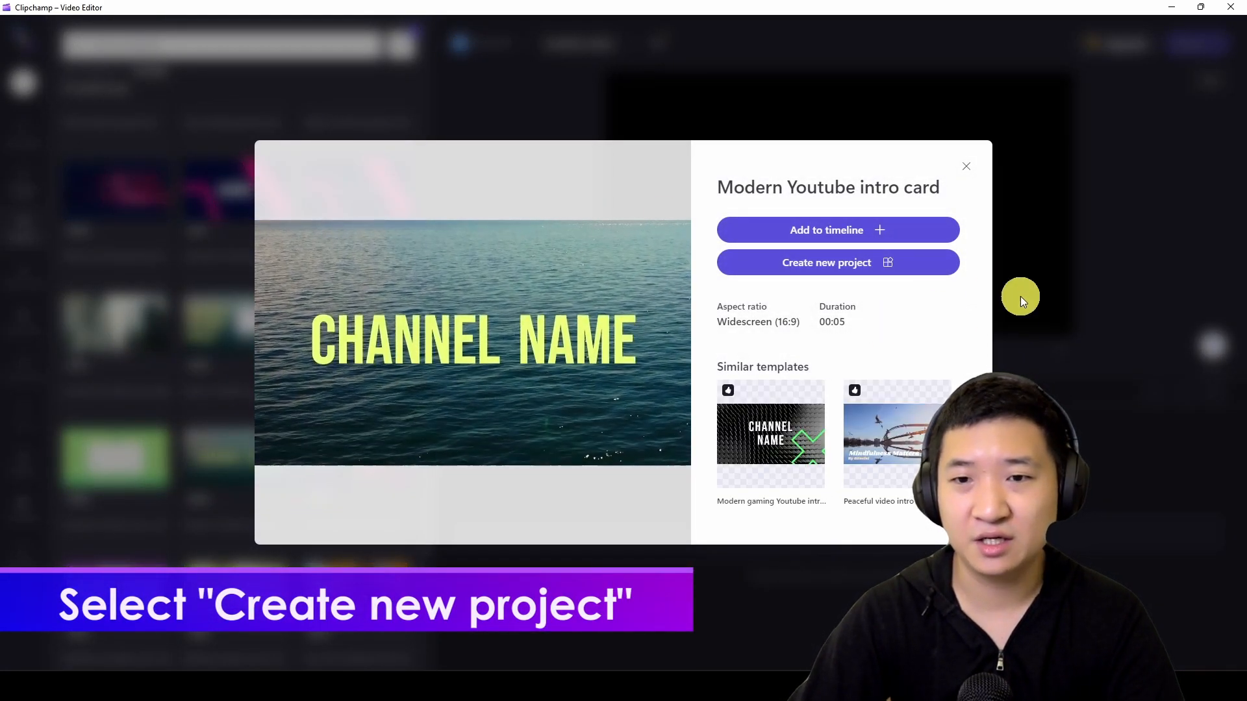
click(850, 268)
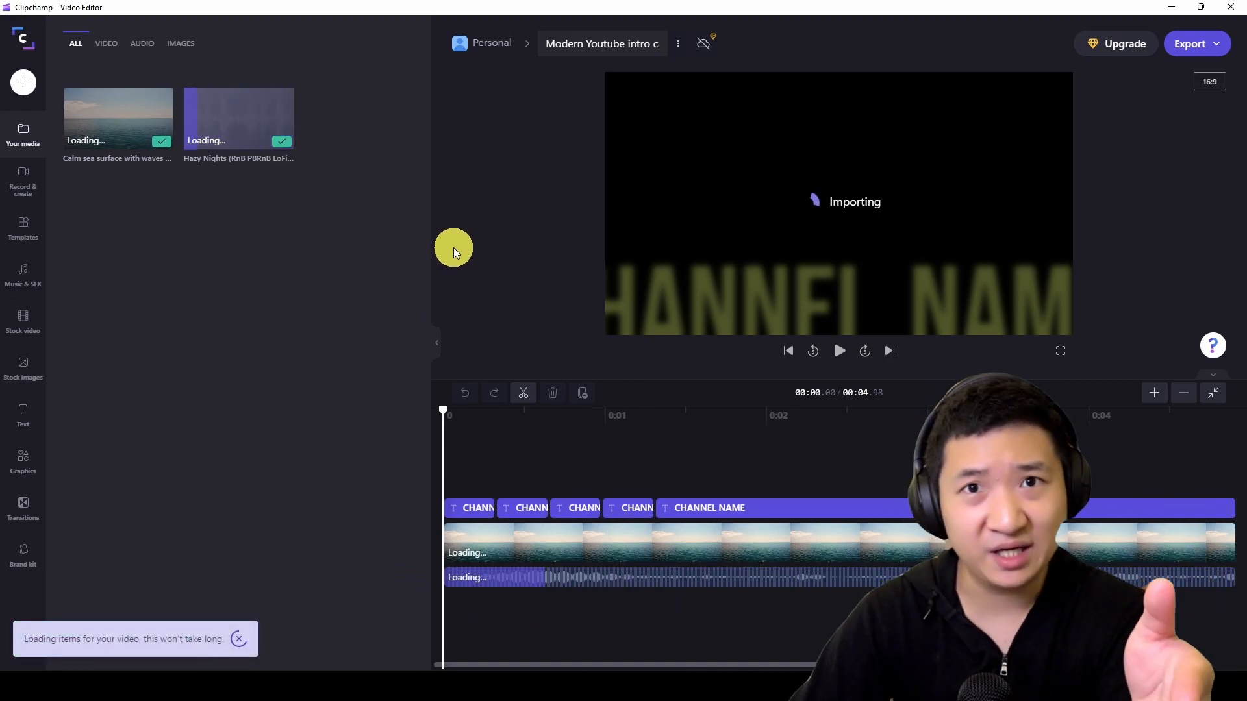
- Narrow the media library area and select the first CHANNEL NAME title at the start of the timeline
drag(429, 233, 315, 225)
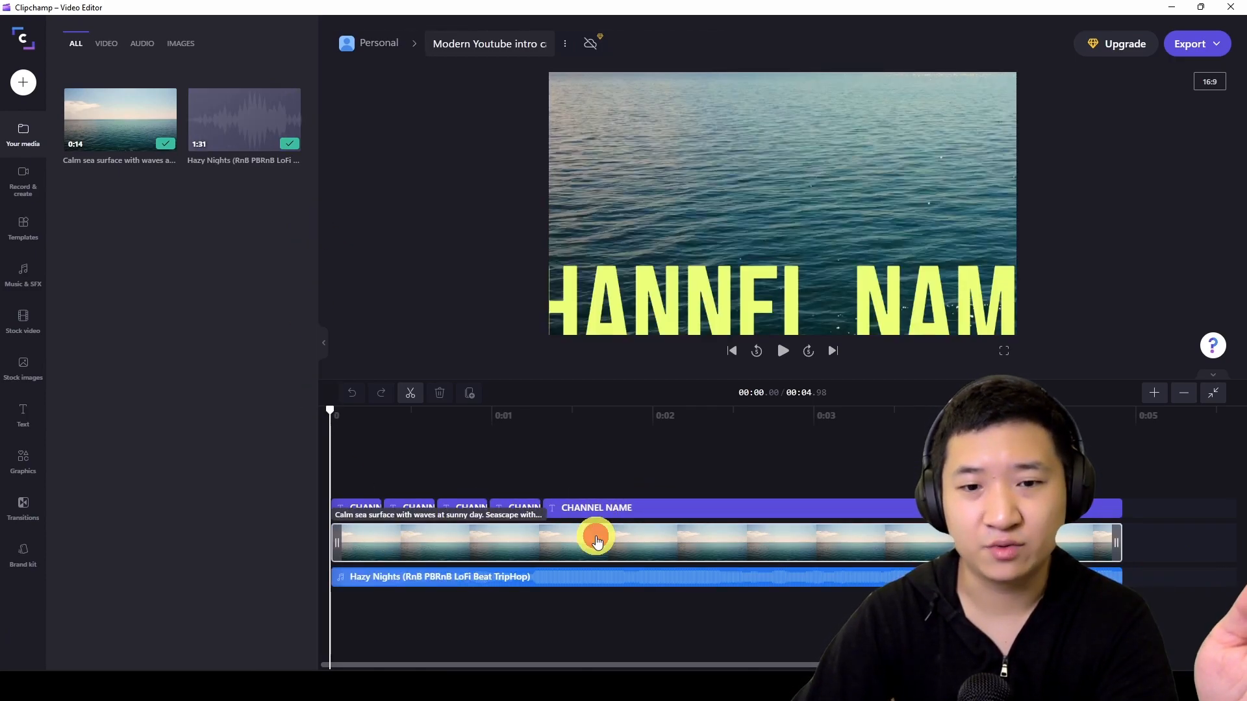
click(597, 541)
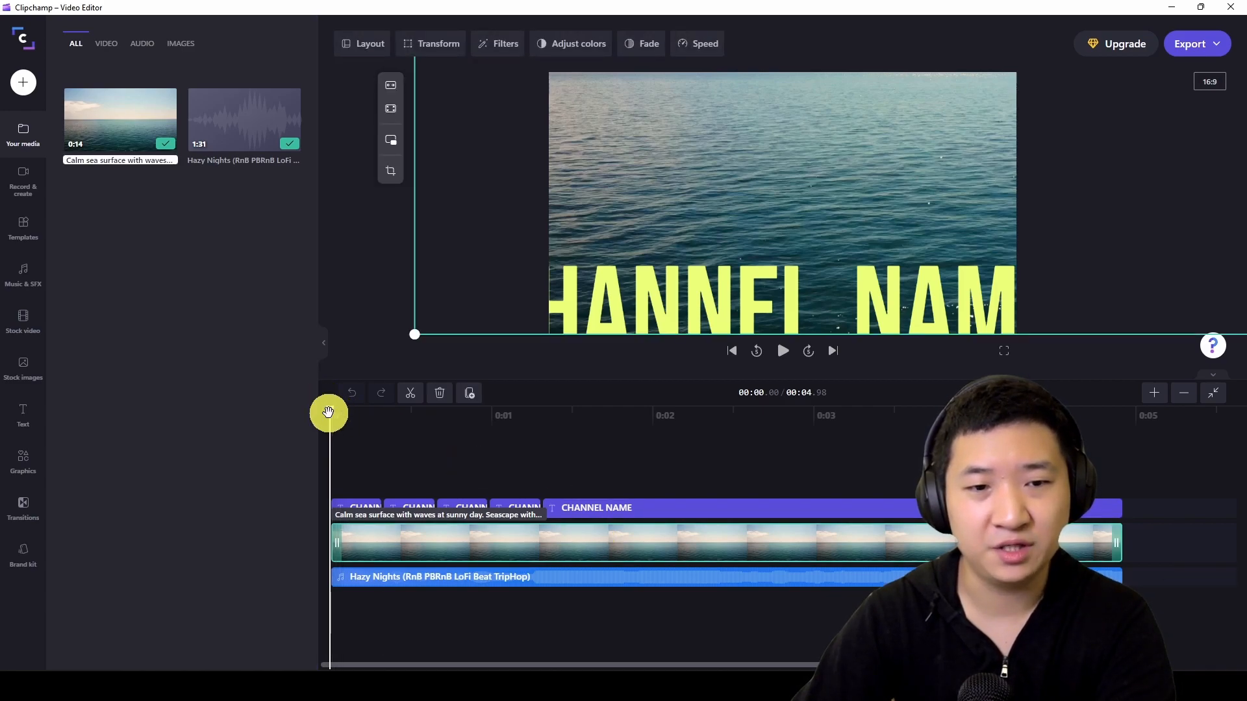
mouse_move(362, 414)
mouse_down()
mouse_move(712, 418)
mouse_move(606, 410)
mouse_move(457, 426)
mouse_move(804, 421)
mouse_move(337, 437)
mouse_move(409, 437)
mouse_move(364, 432)
mouse_up()
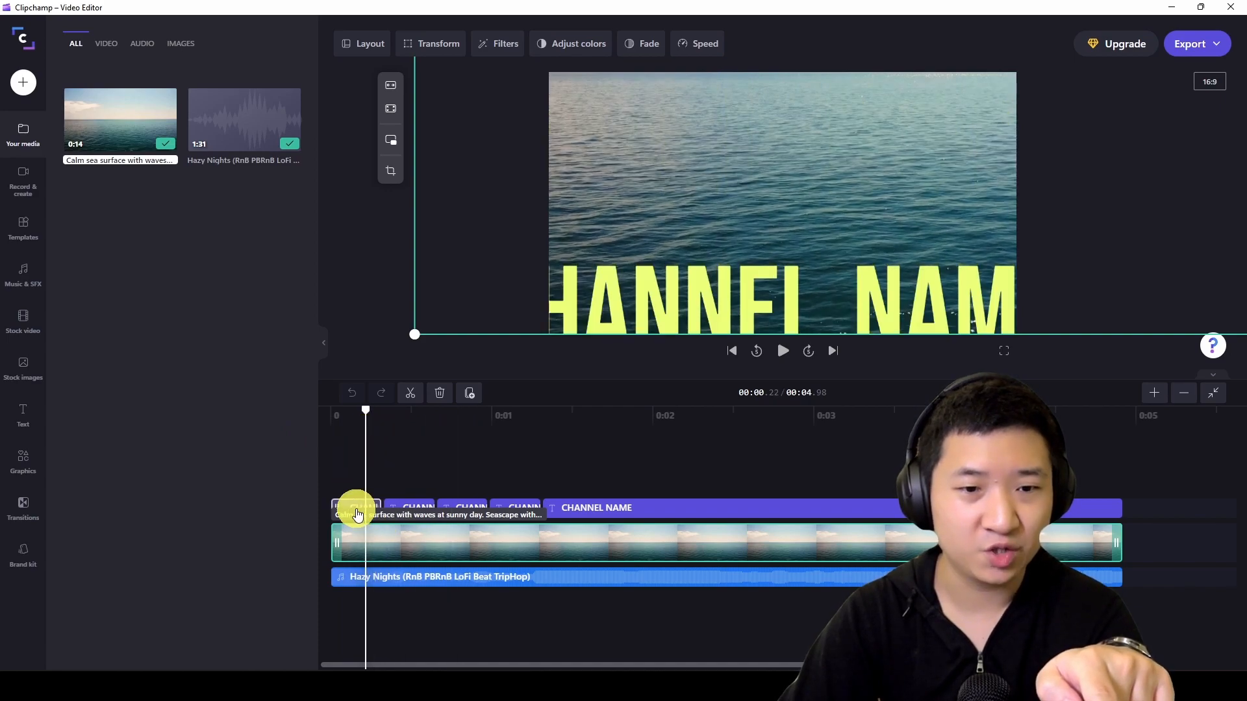
click(357, 513)
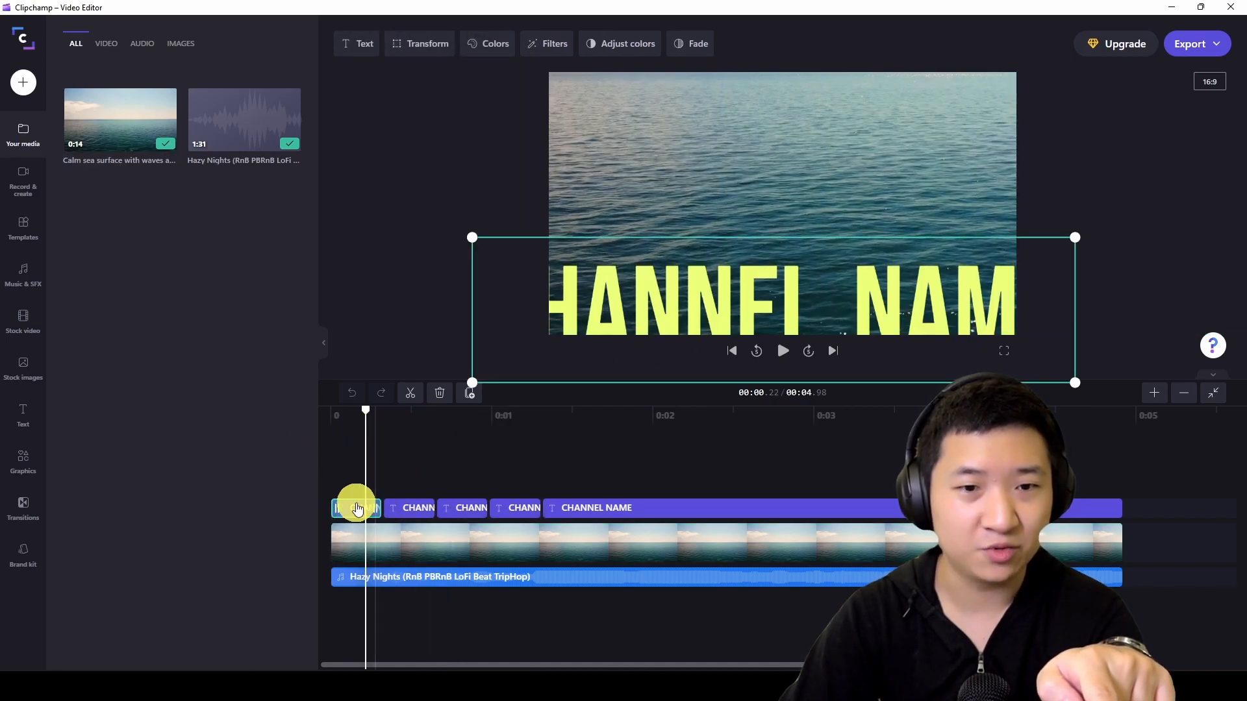
click(354, 507)
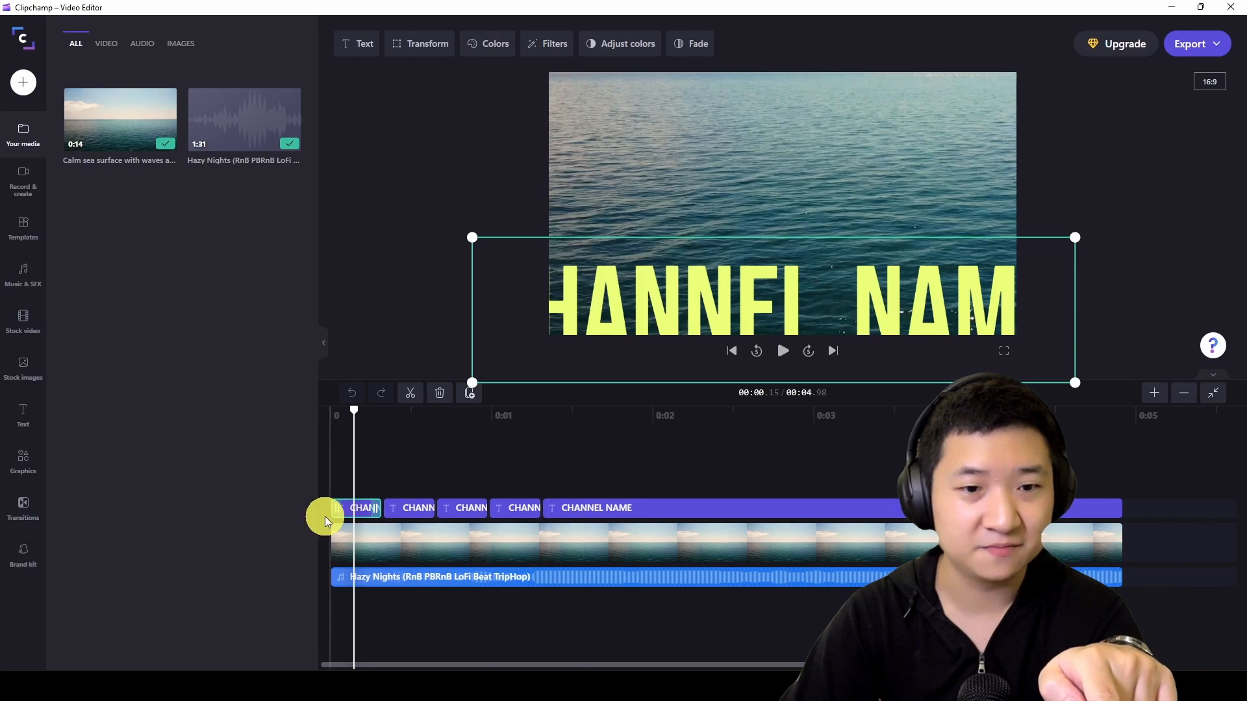
right_click(352, 518)
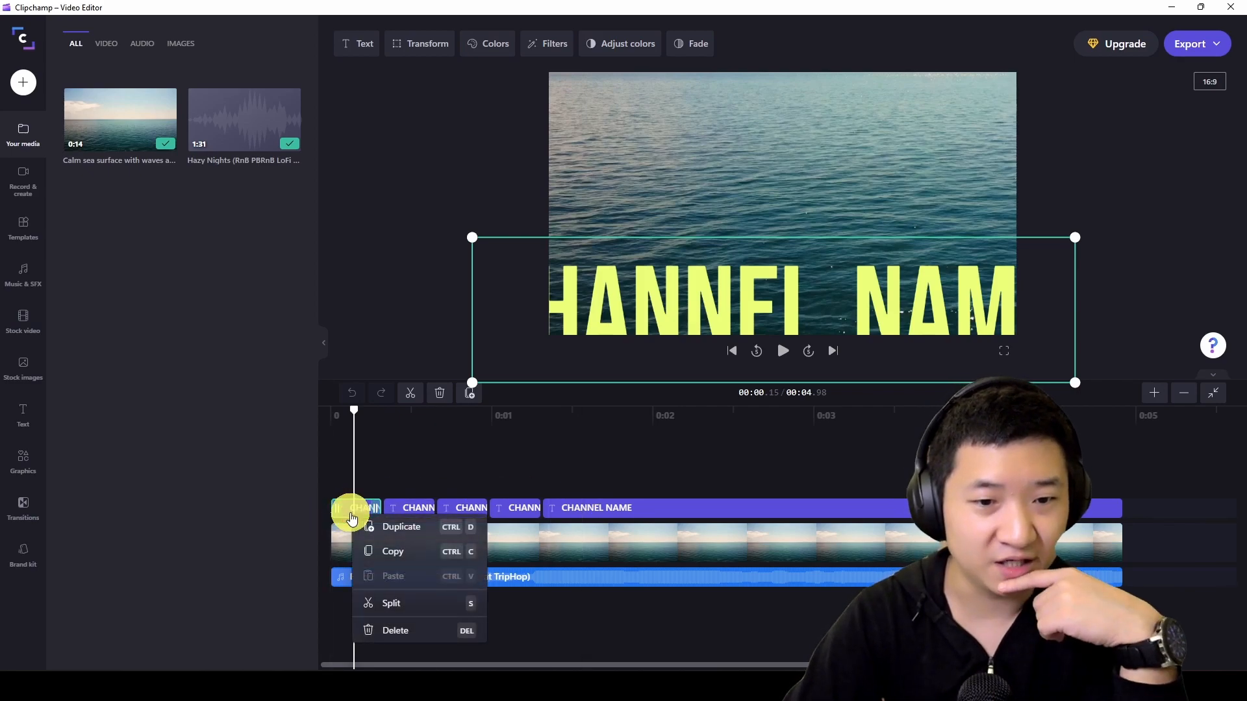
click(425, 444)
click(738, 306)
click(747, 299)
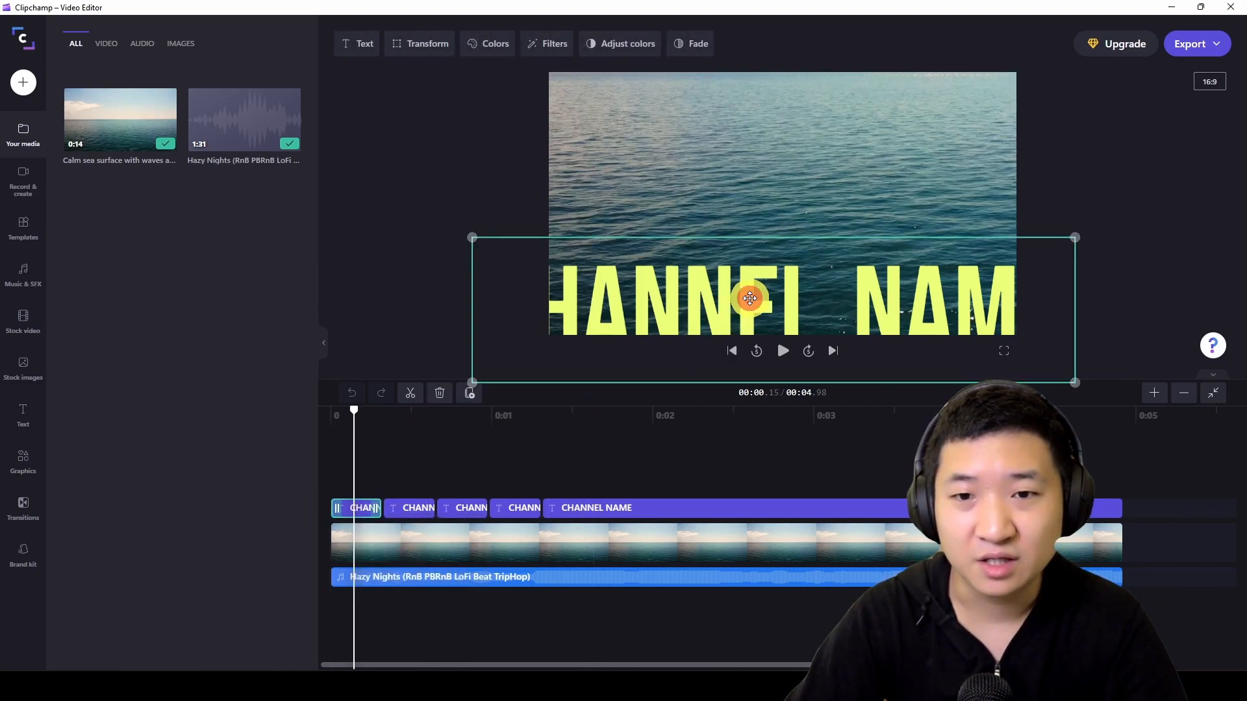
click(750, 298)
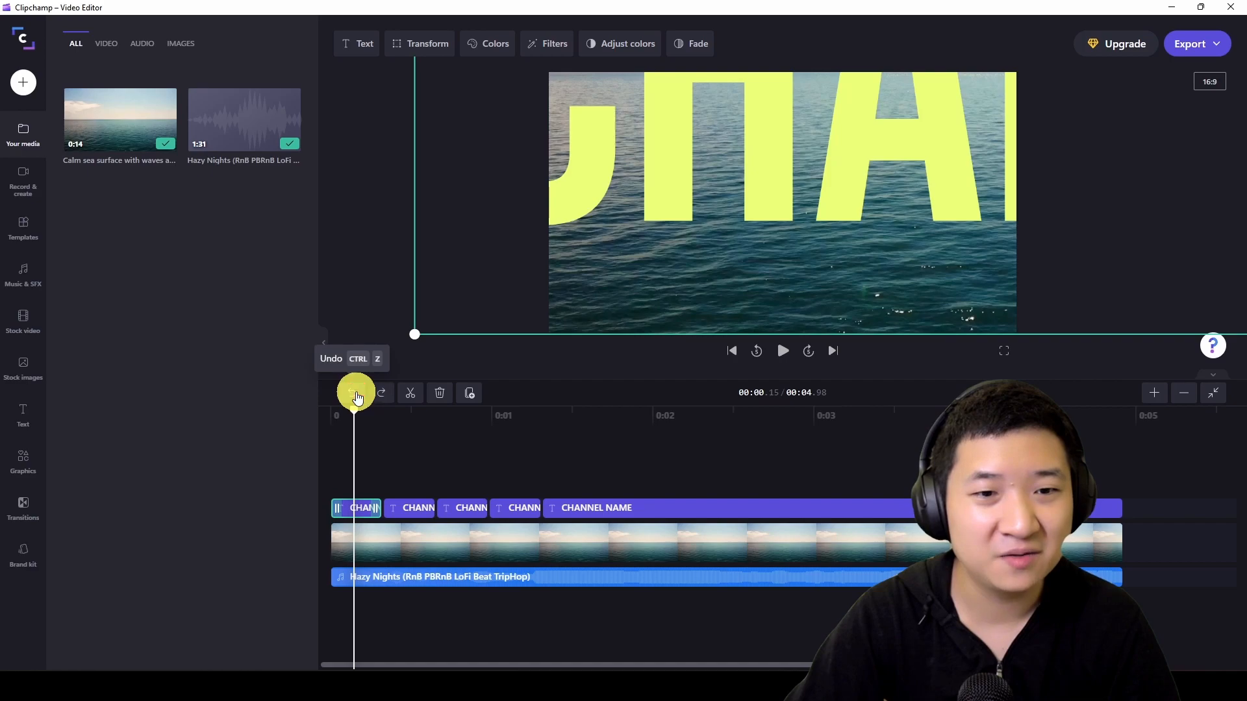
click(357, 396)
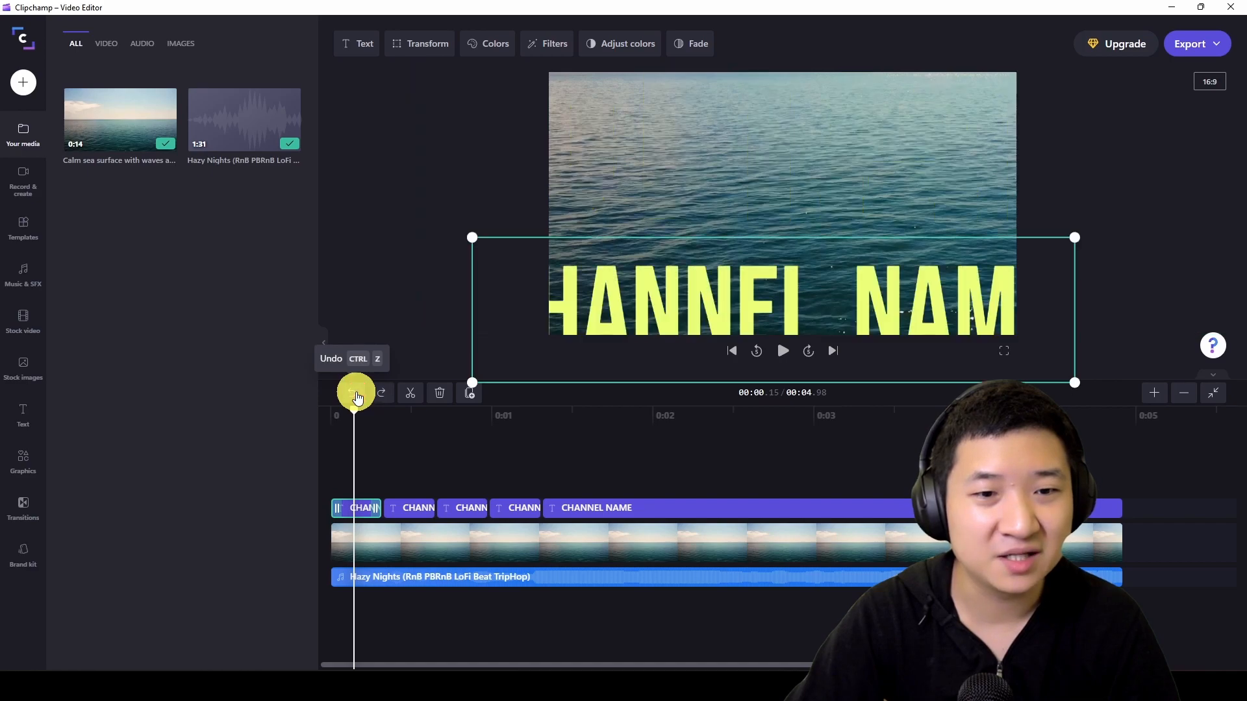
- Replace the text of the first title clip with "Technology Simplicity"
click(364, 47)
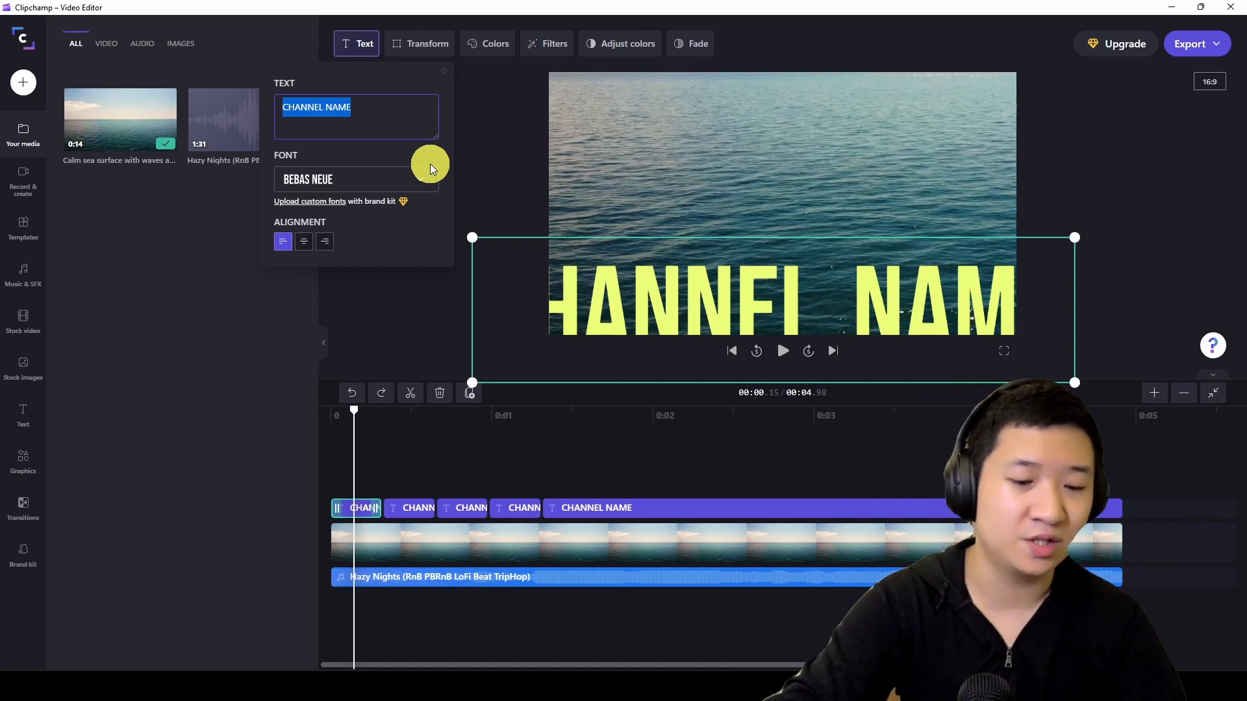
text(Technology Si)
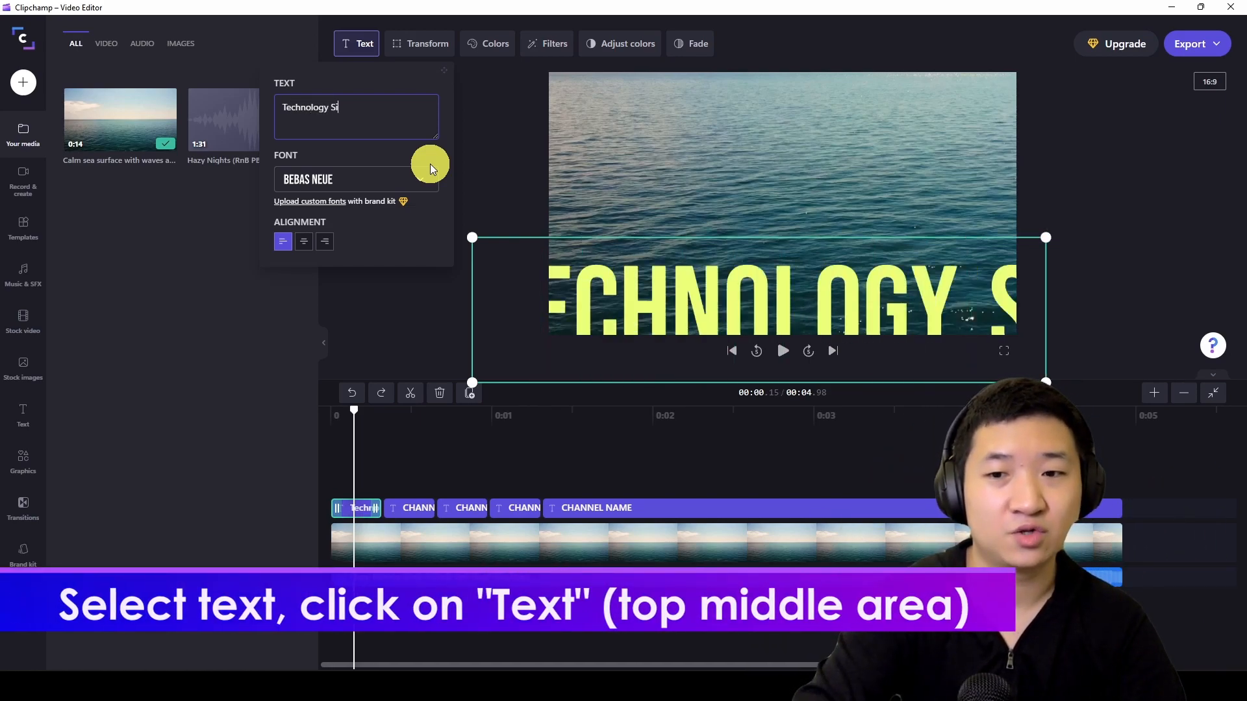
text(mplicity)
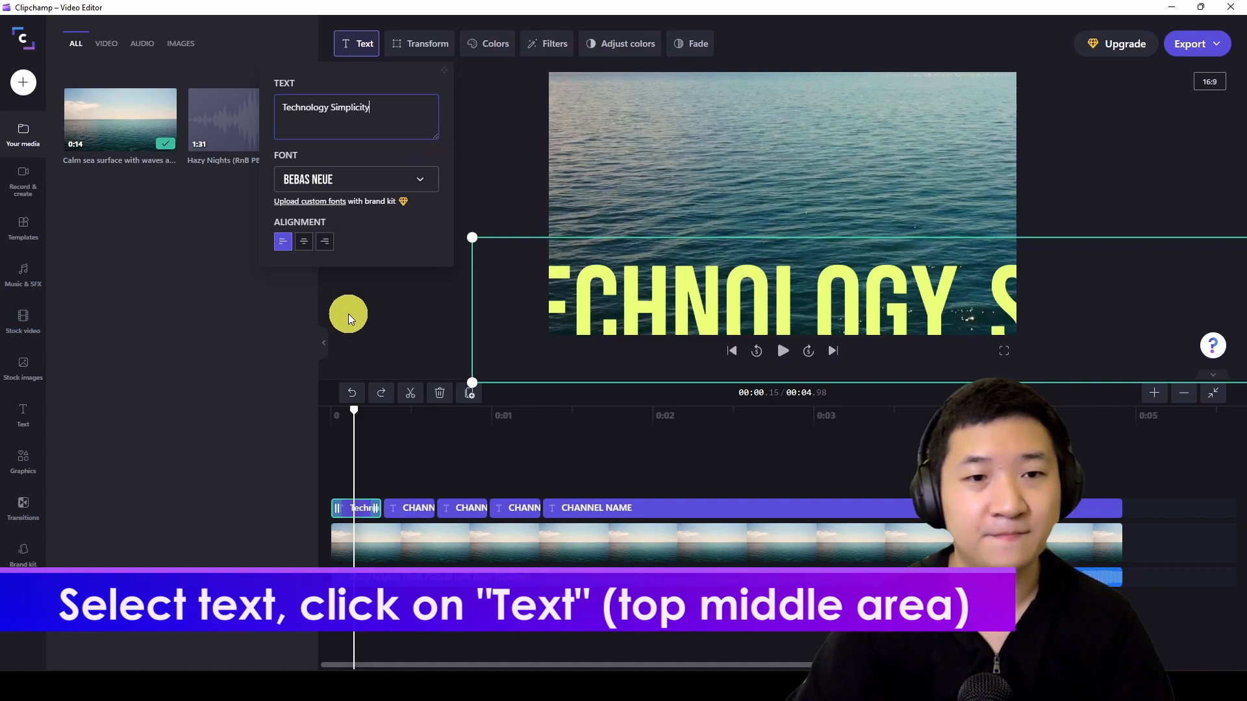
click(288, 333)
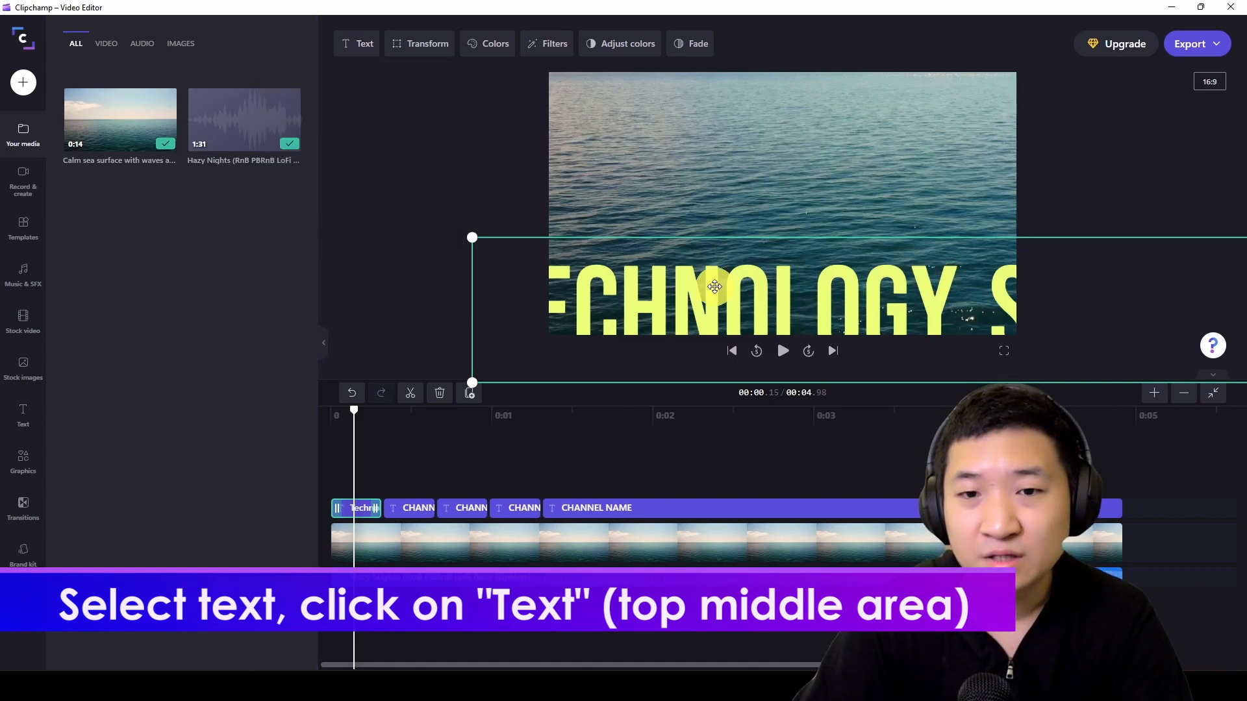
- Replace the text of the second title clip on the timeline with "Technology Simplicity"
drag(354, 411, 418, 438)
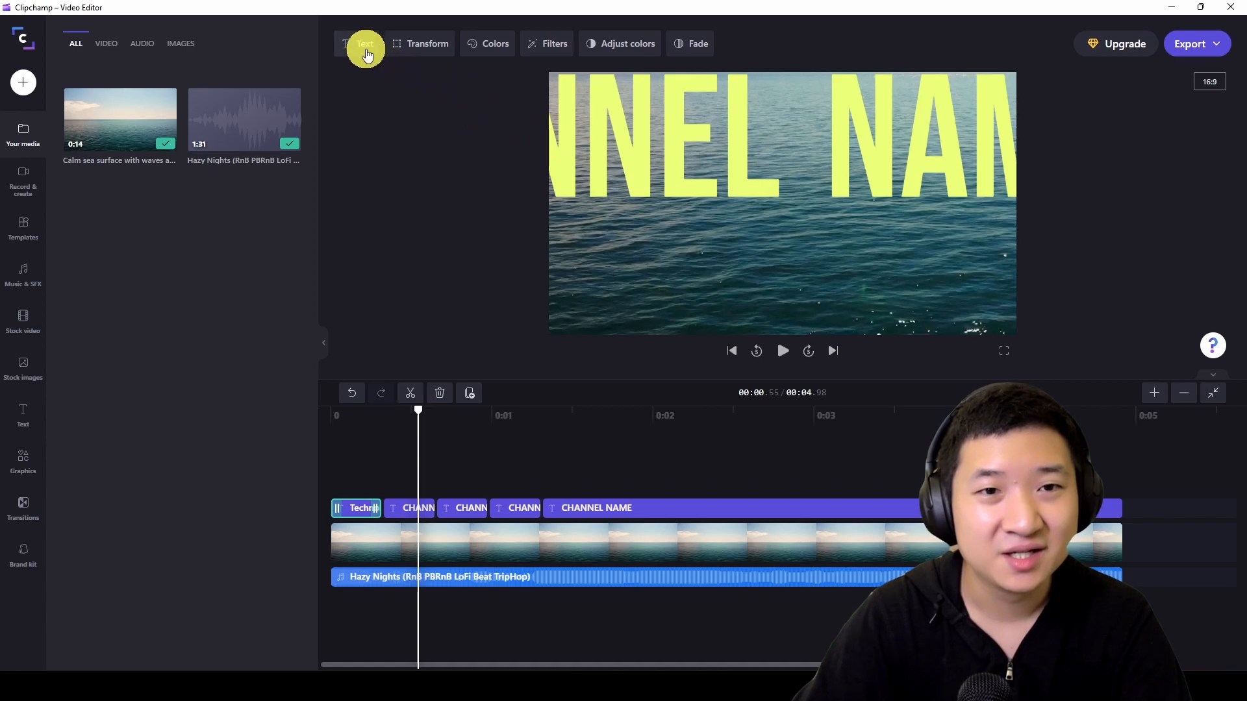
click(366, 52)
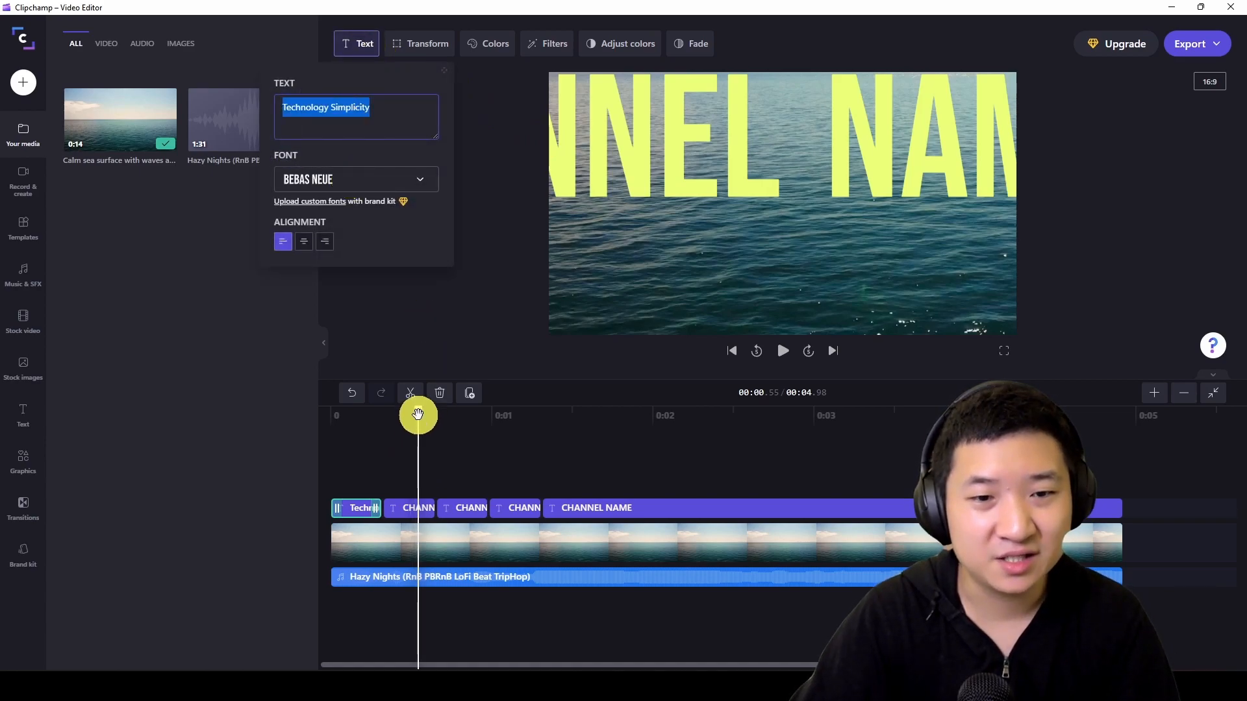
drag(418, 416, 415, 412)
click(404, 514)
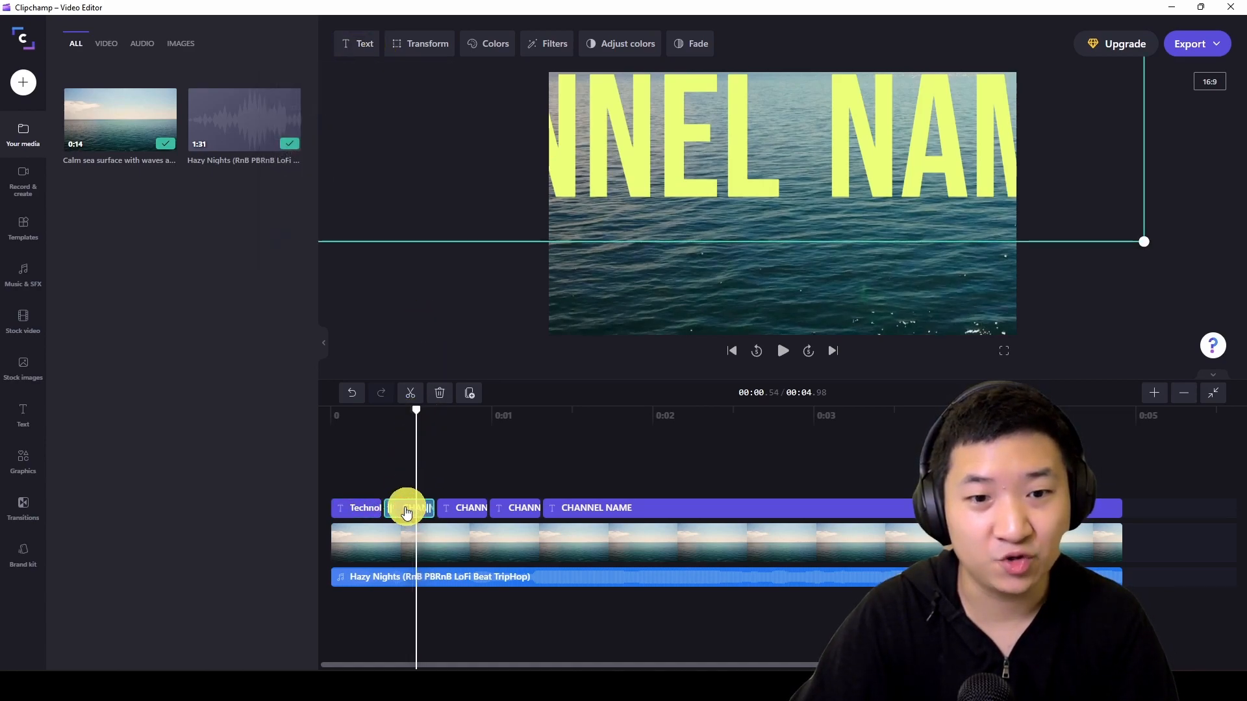
click(365, 52)
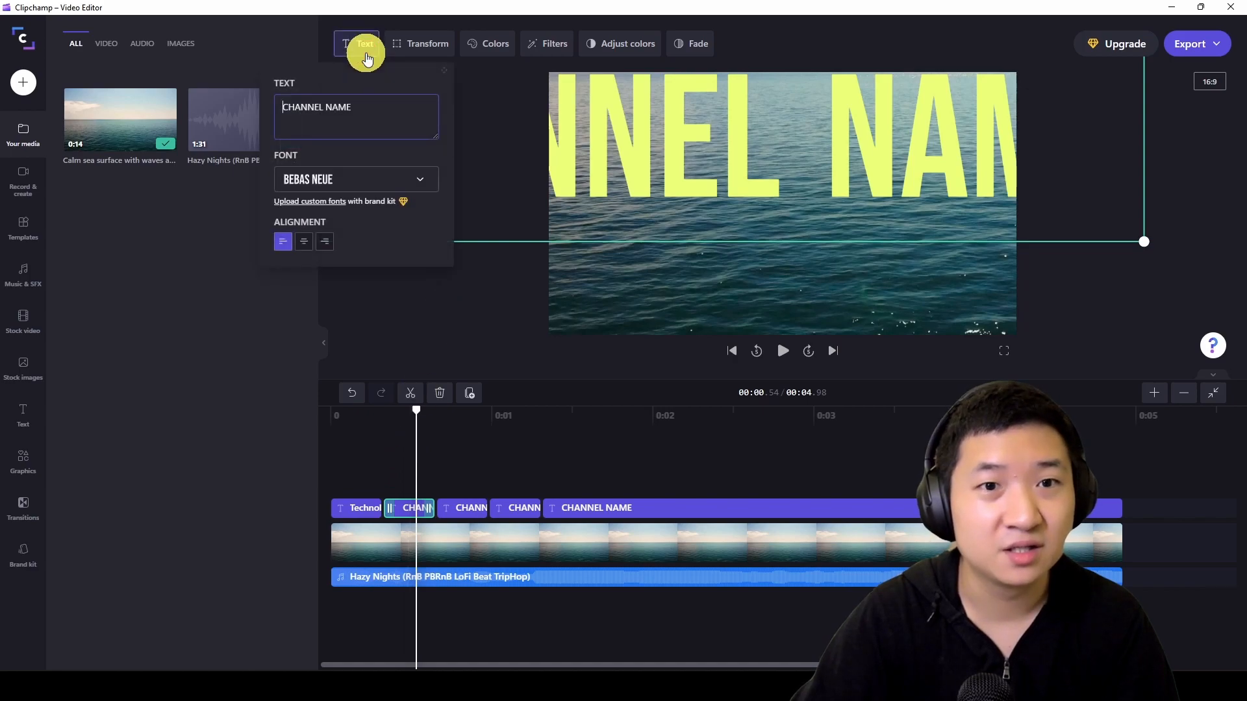
key(ctrl+a)
text(Technology Simplicity)
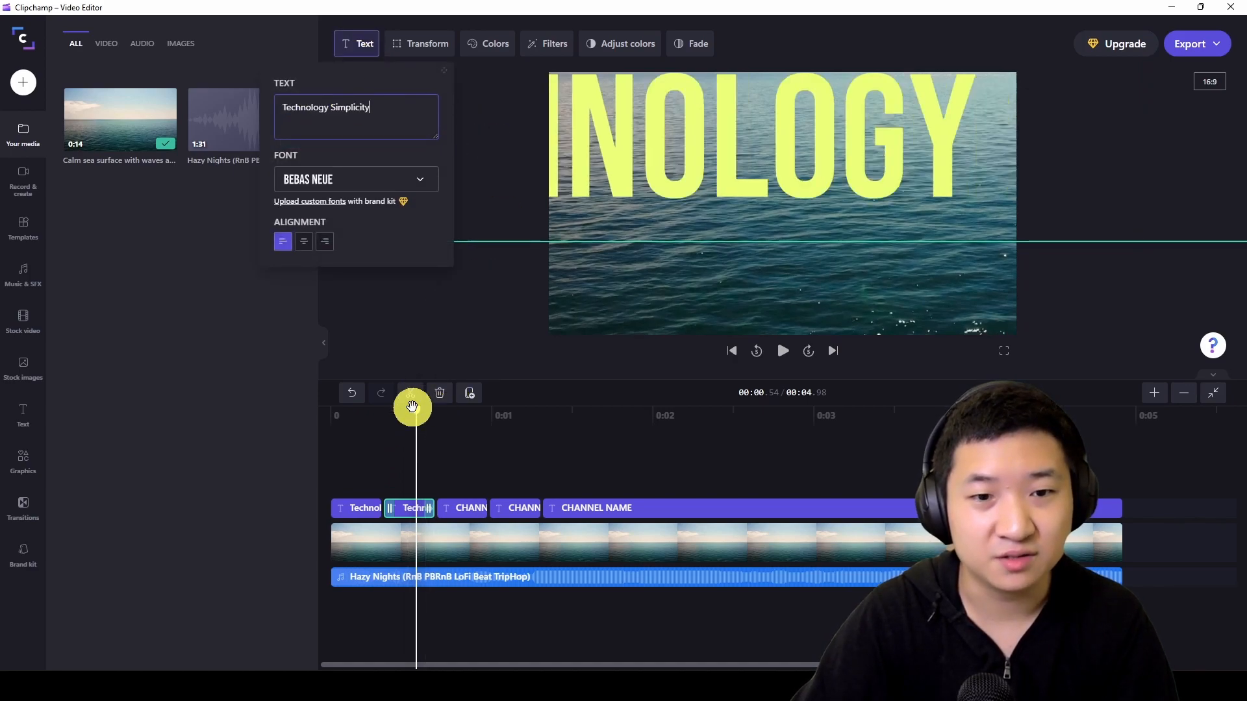
- Replace the text of the third title clip with "Technology Simplicity"
drag(416, 412, 463, 412)
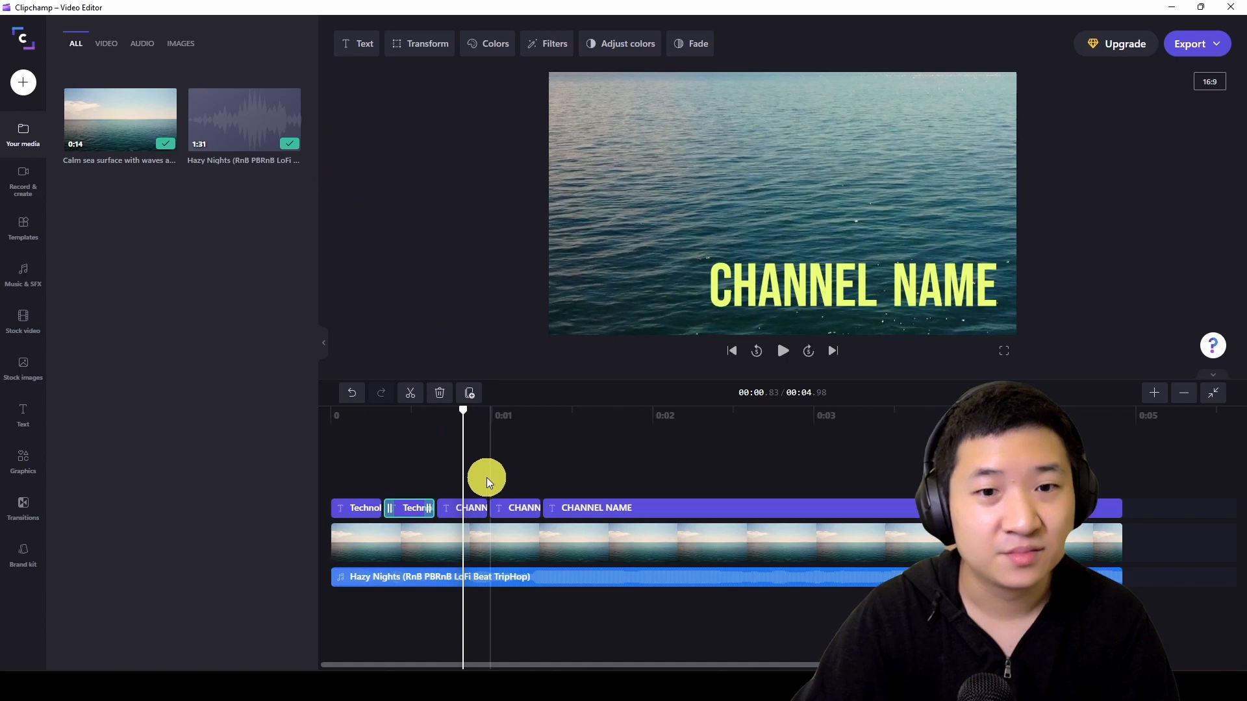
click(461, 517)
click(357, 43)
click(335, 109)
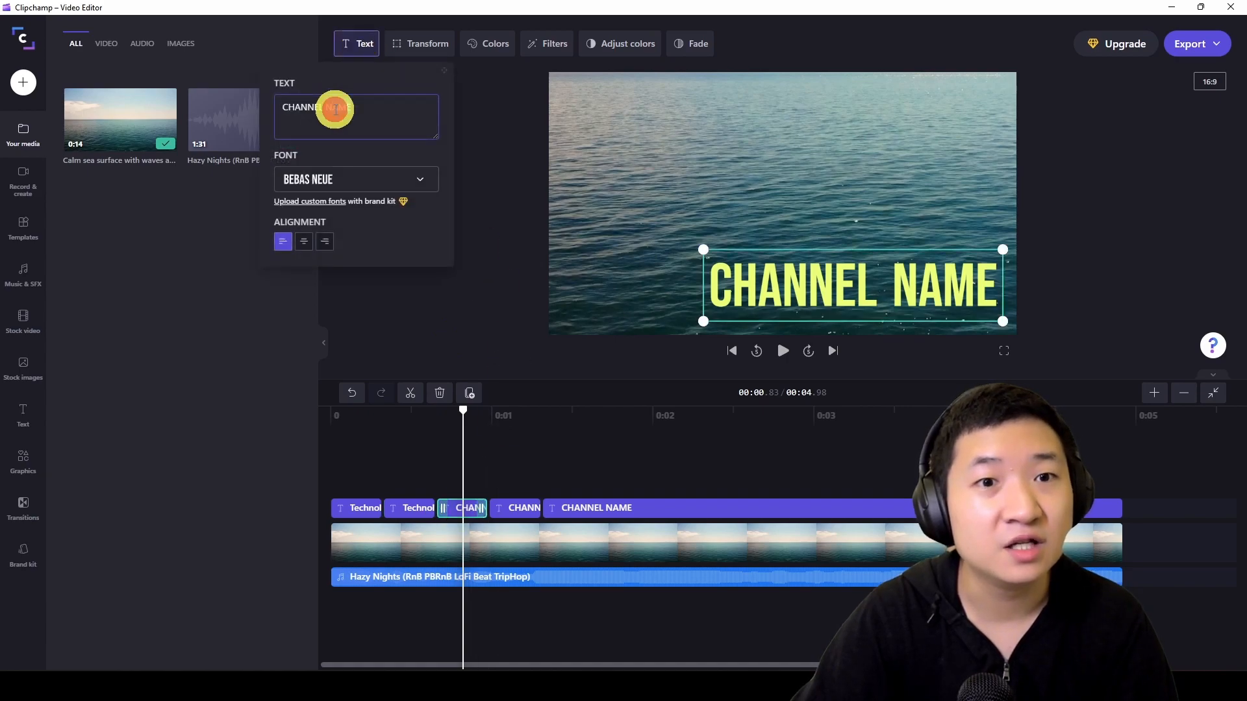
text(Technology Simplicity)
- Replace the text of the fourth title clip with "Technology Simplicity"
click(505, 413)
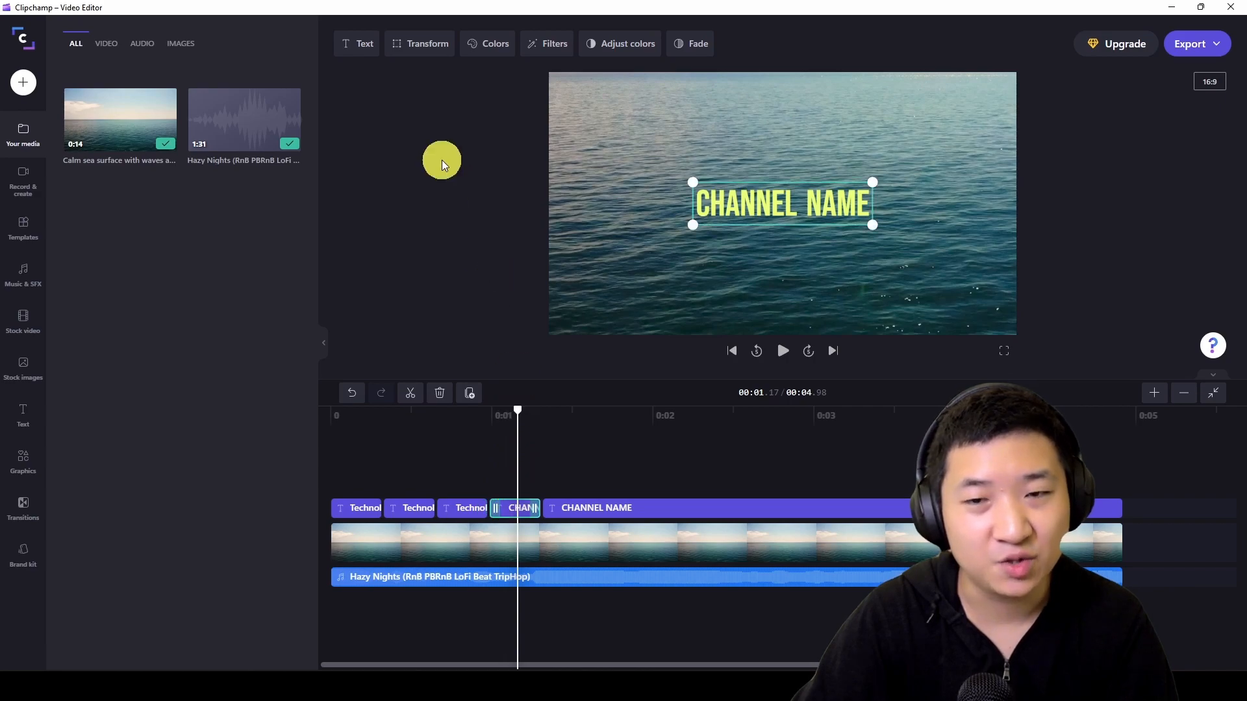
click(349, 57)
triple_click(355, 121)
text(Technology Simplicity)
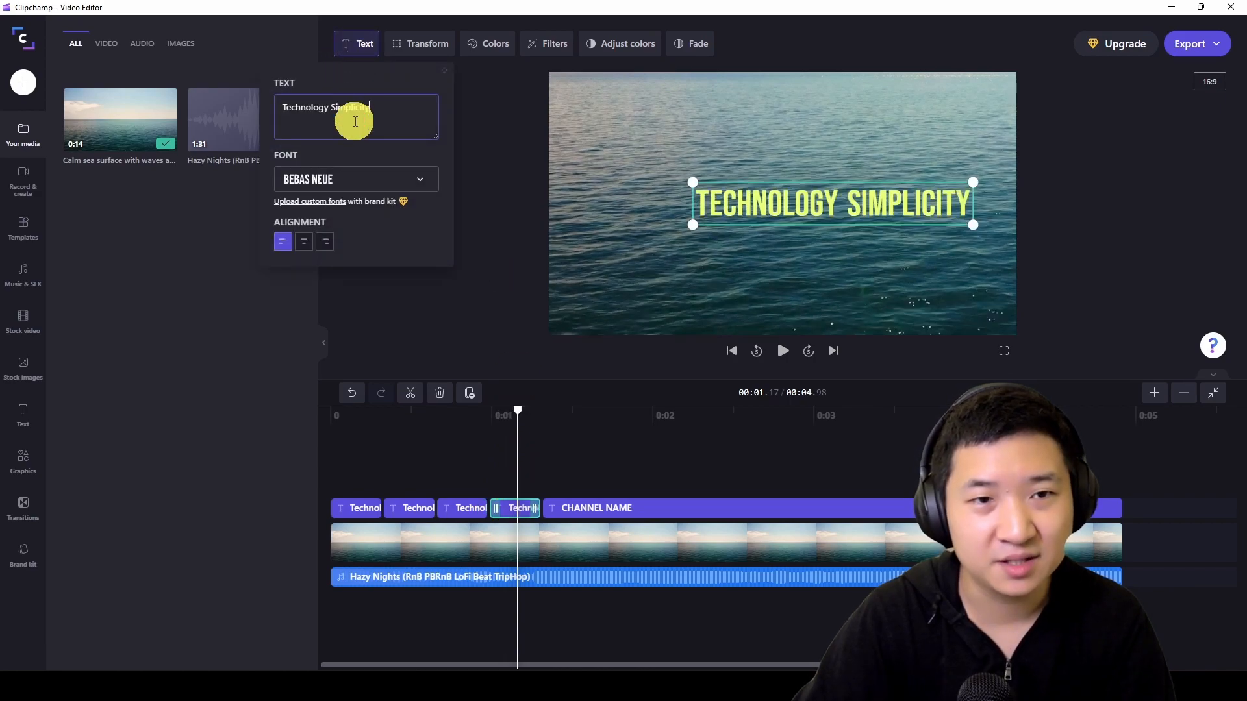
- Replace the CHANNEL NAME text of the long final title clip with "Technology Simplicity"
click(596, 419)
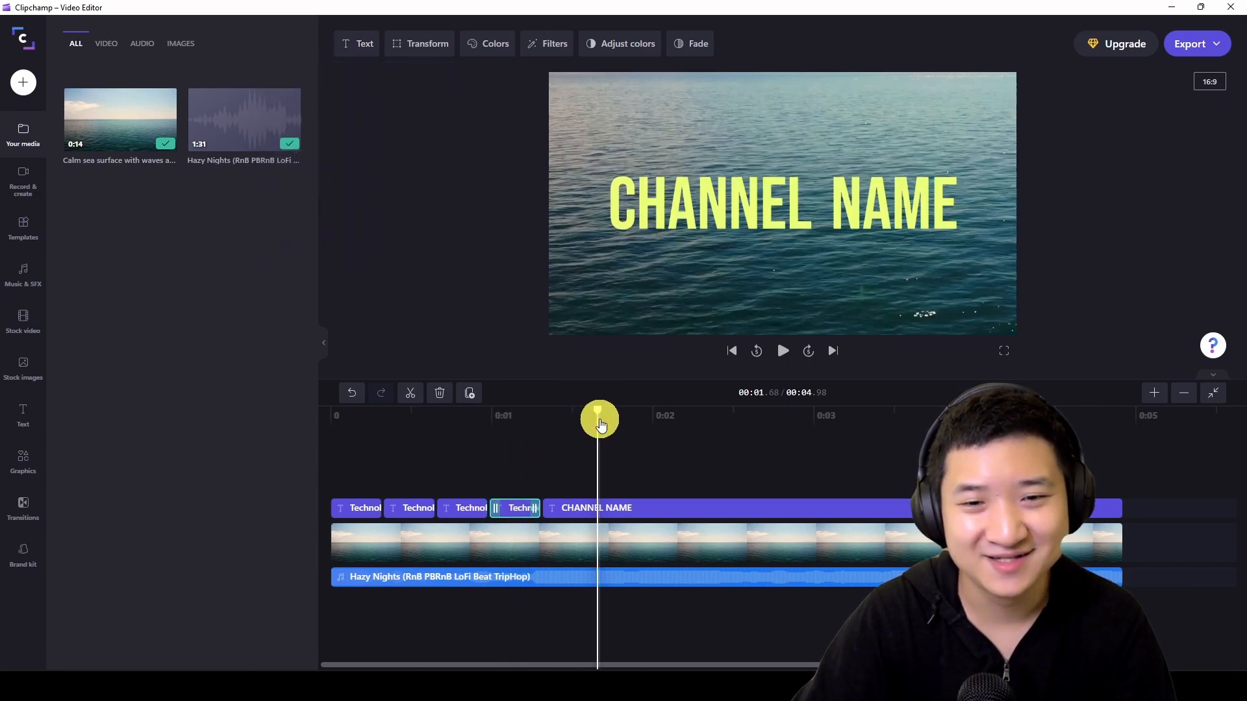
click(623, 508)
click(355, 41)
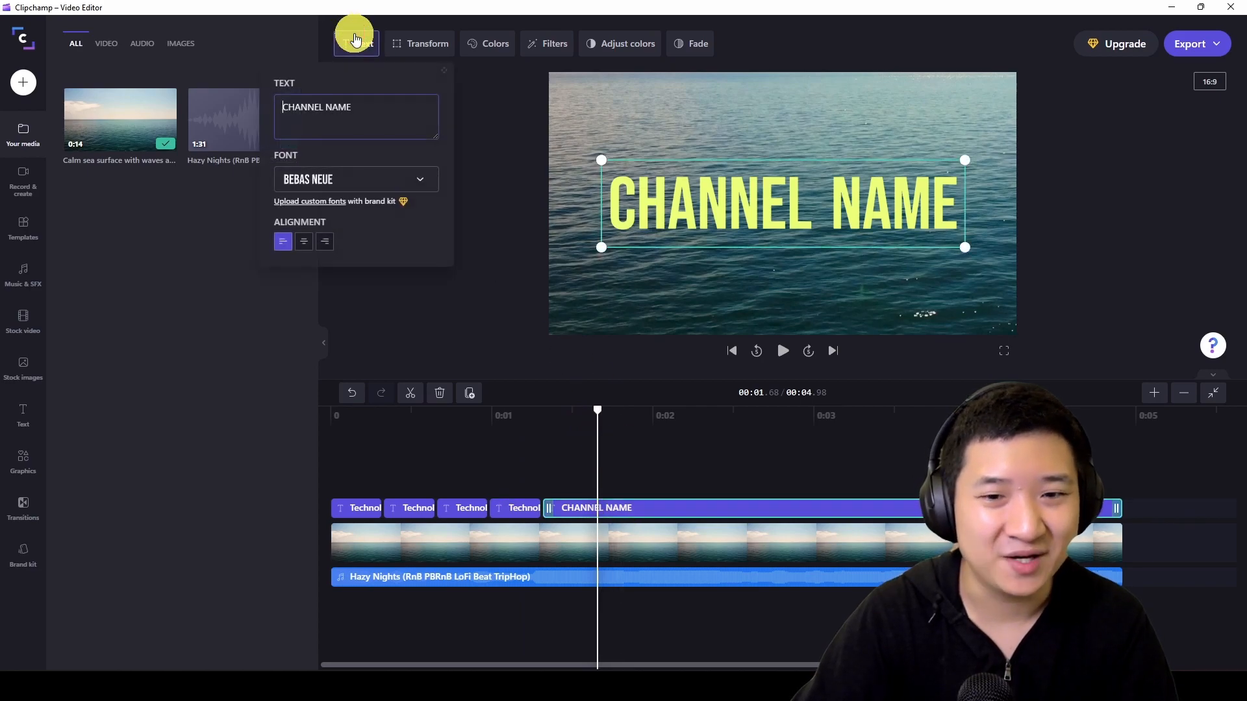
text(Technology Simplicity)
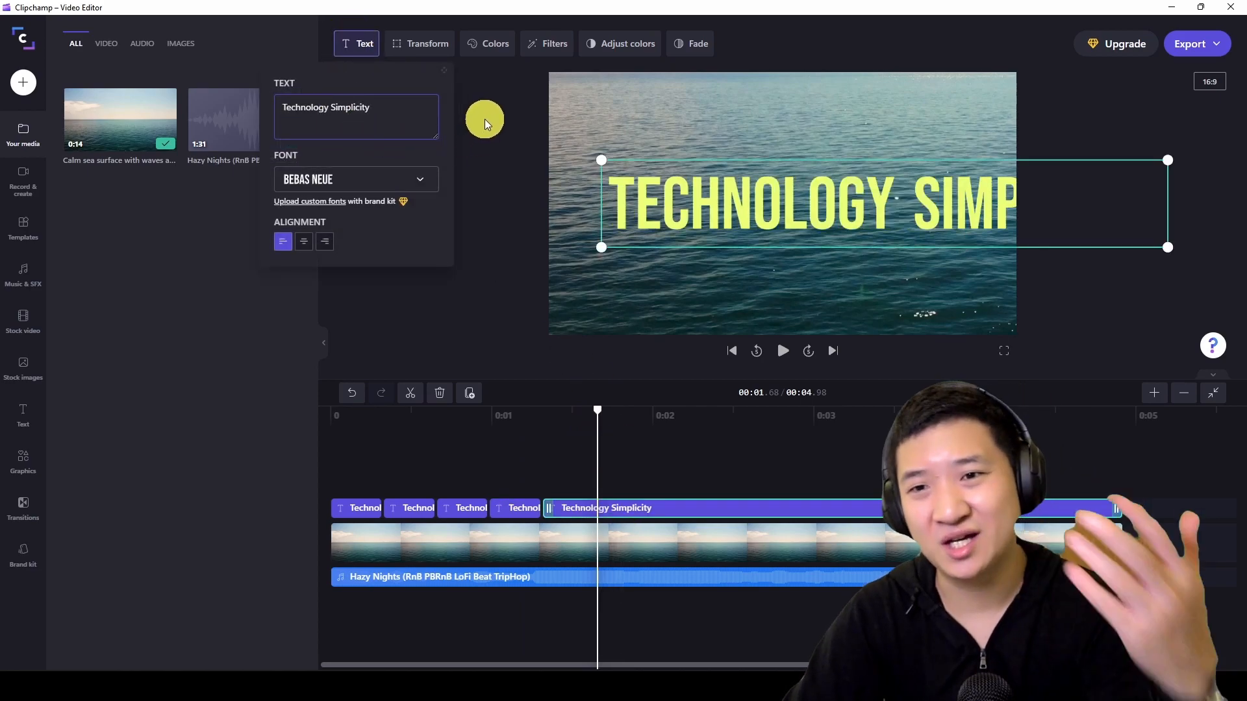
- Shrink the final title in the preview and reposition it so the whole text fits centred within the frame
drag(680, 417, 819, 420)
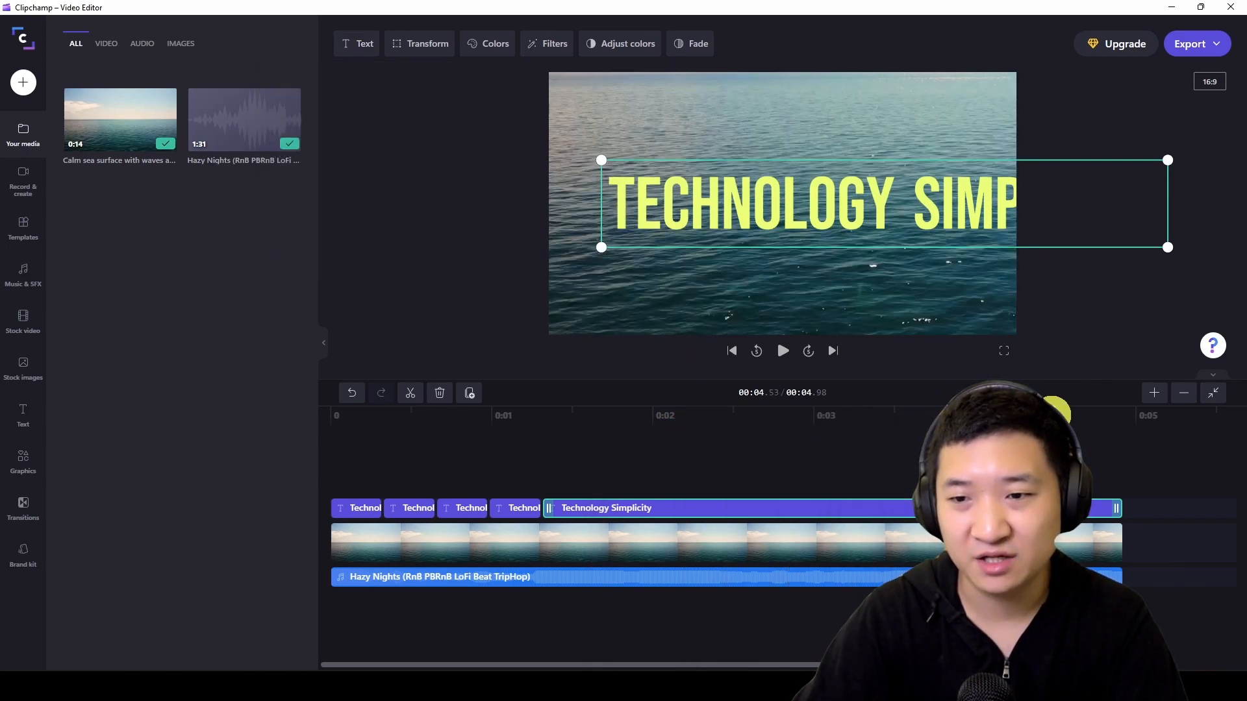
click(587, 412)
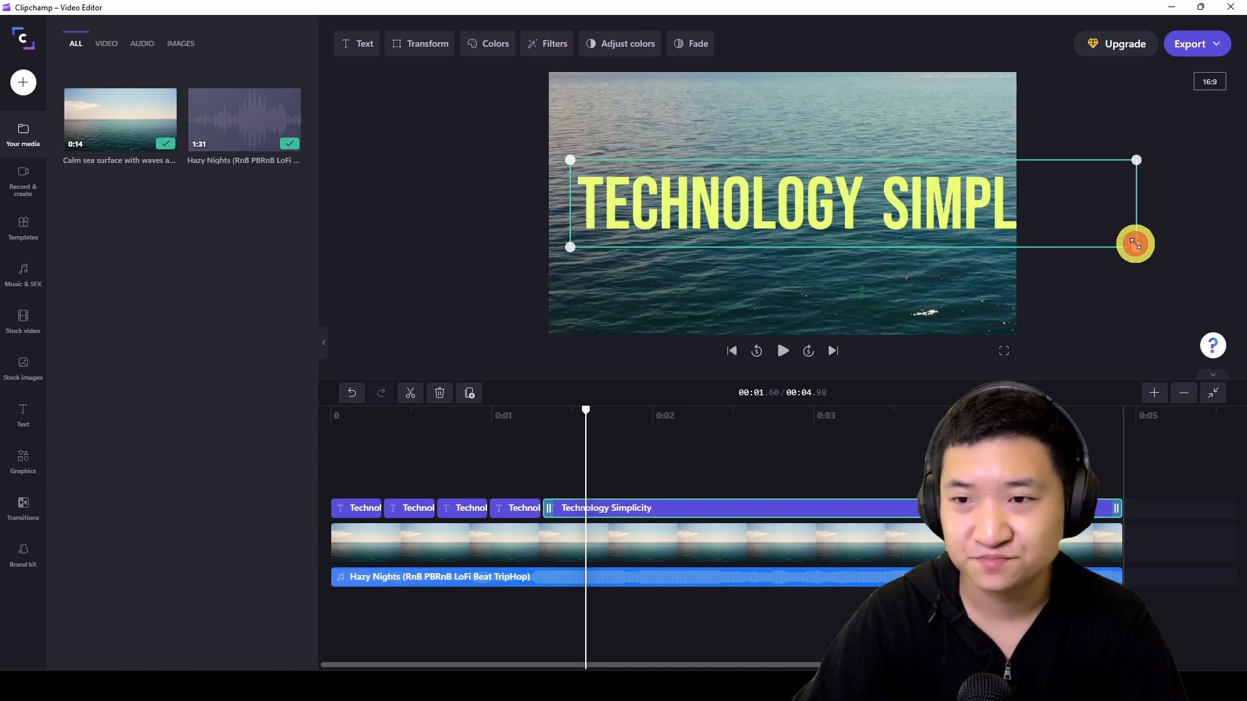
drag(1136, 244, 1015, 223)
drag(918, 195, 869, 200)
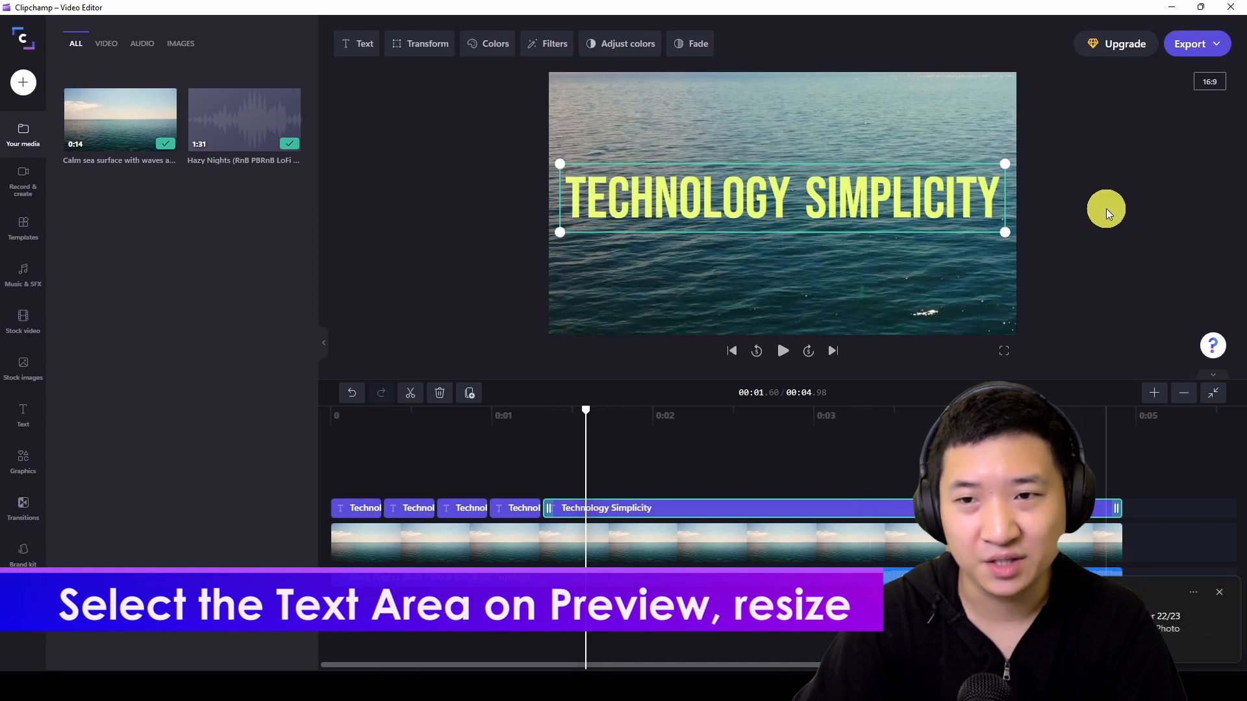
click(1108, 214)
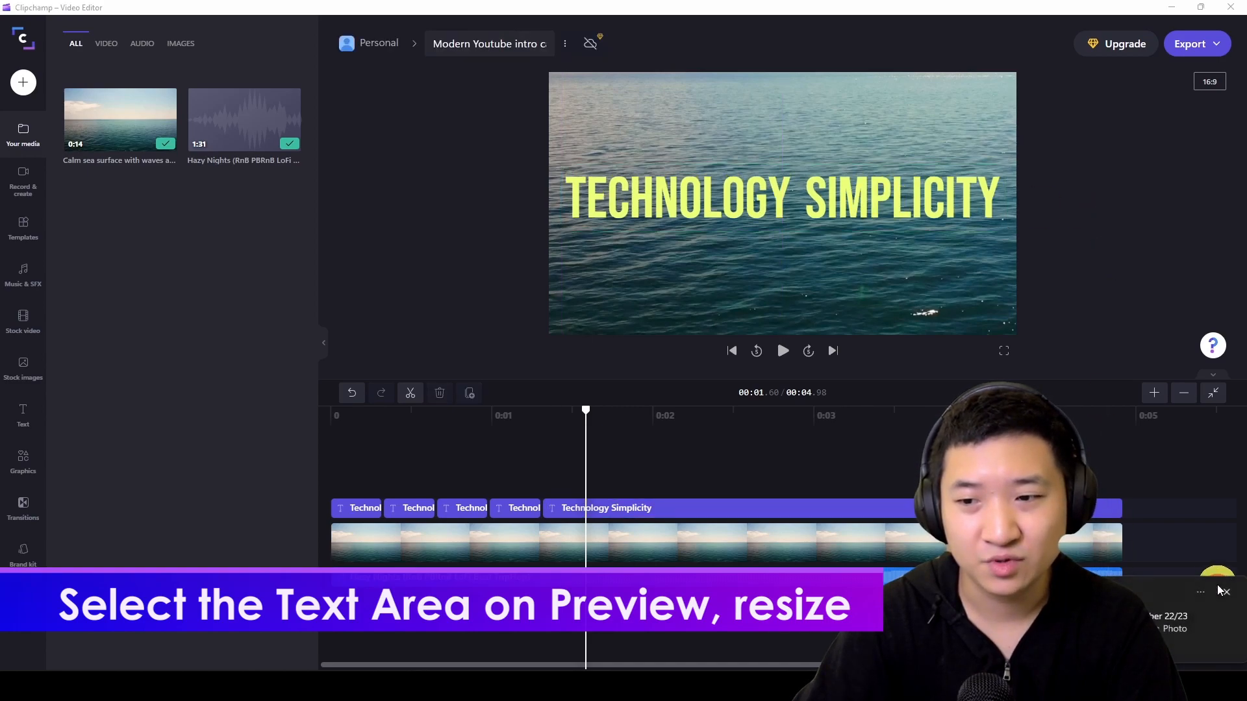
- Scrub through the timeline and play the intro from the beginning to check the edited titles
click(500, 539)
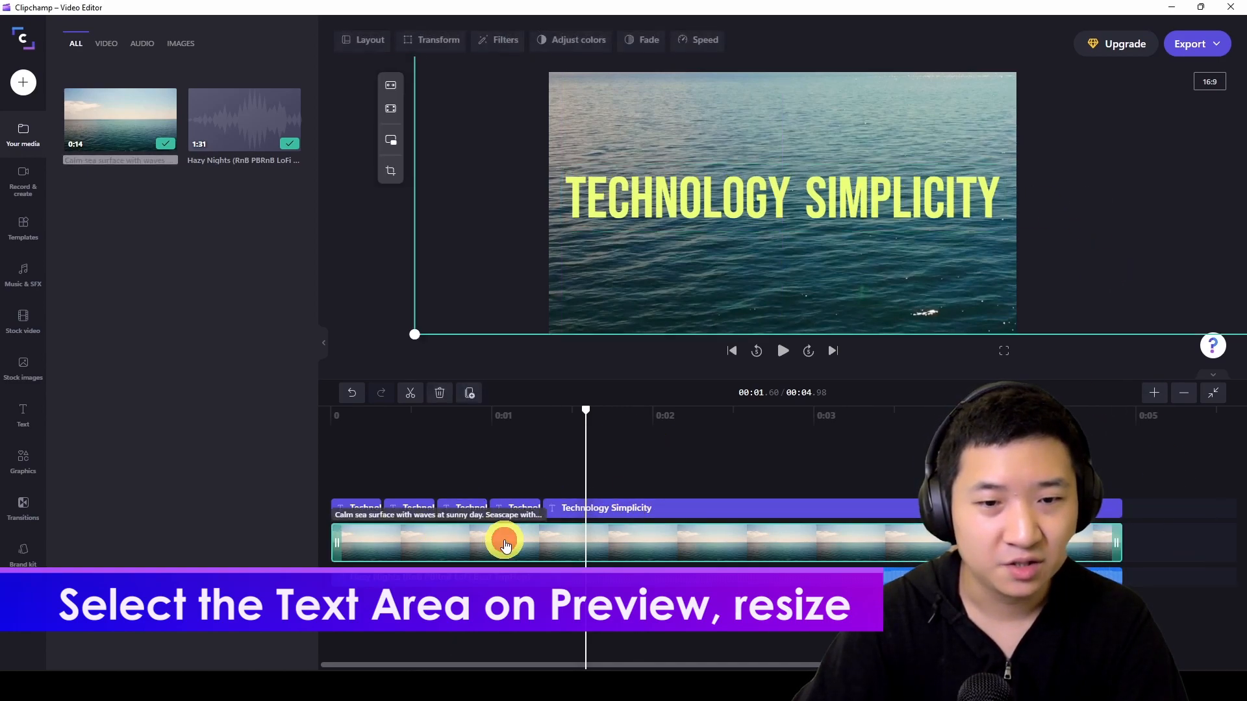
click(548, 416)
drag(424, 421, 676, 425)
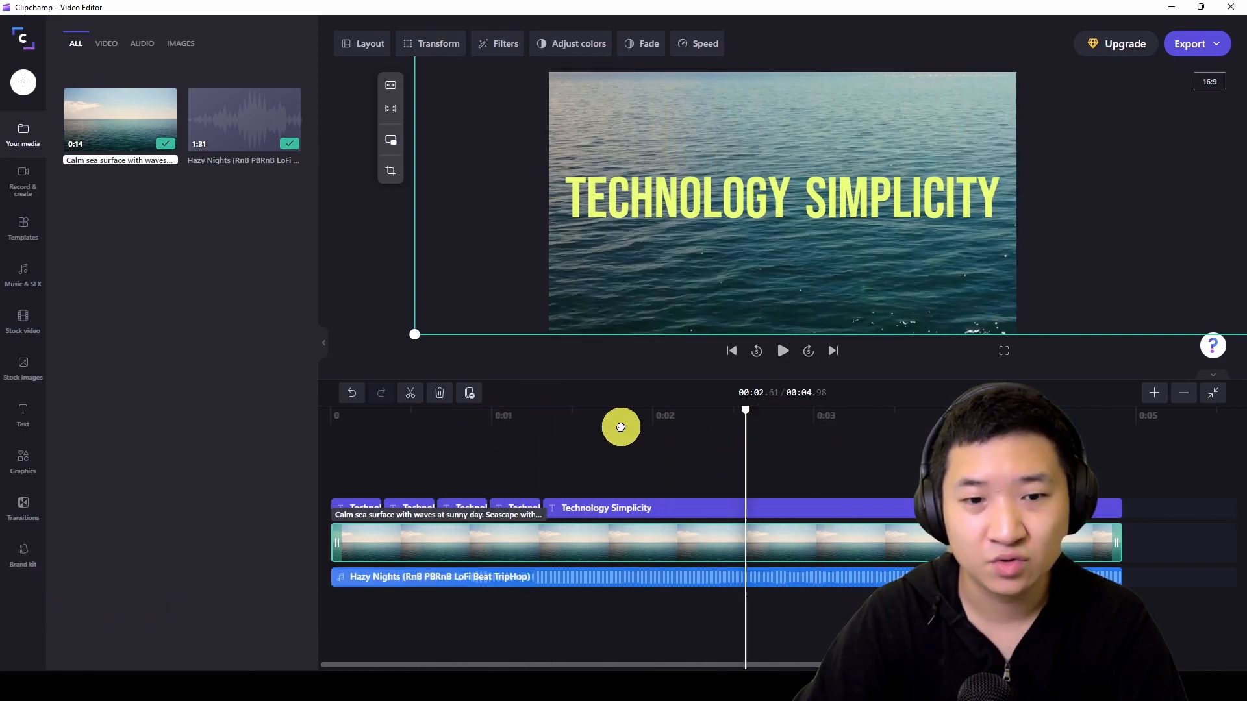
click(559, 419)
drag(562, 410, 330, 411)
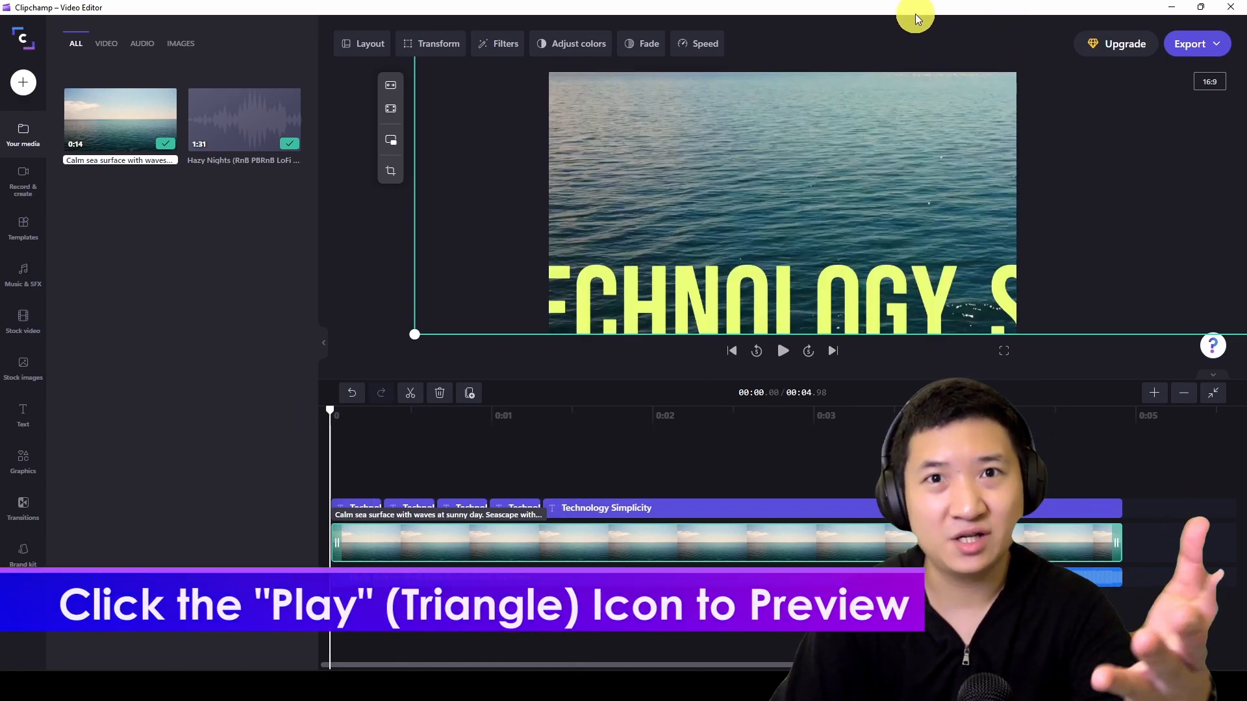
click(784, 350)
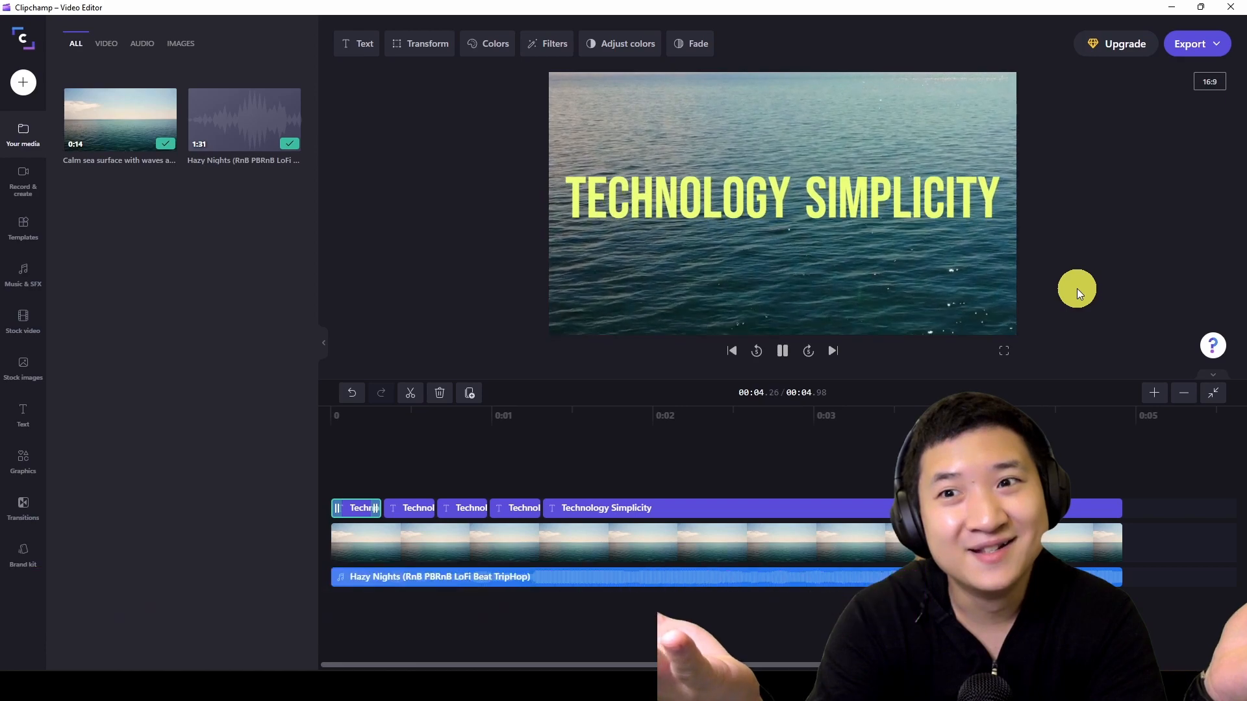
- Export the video in 1080p quality
click(1200, 46)
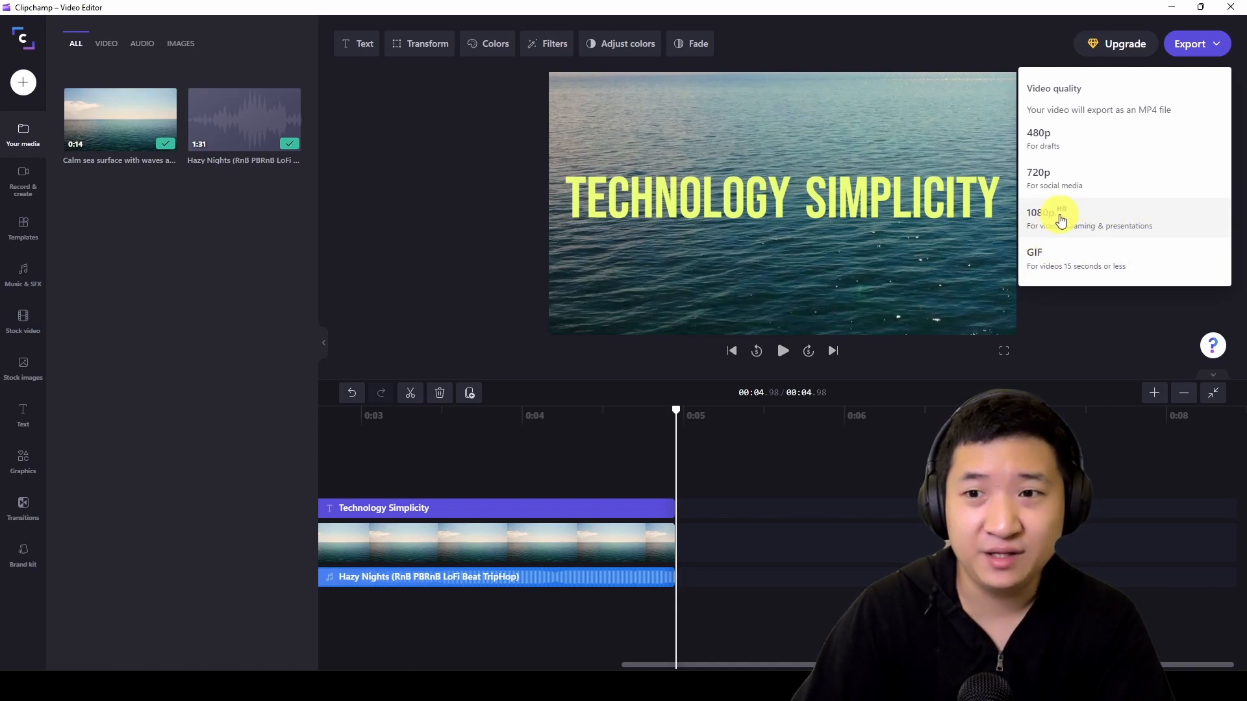
click(1179, 213)
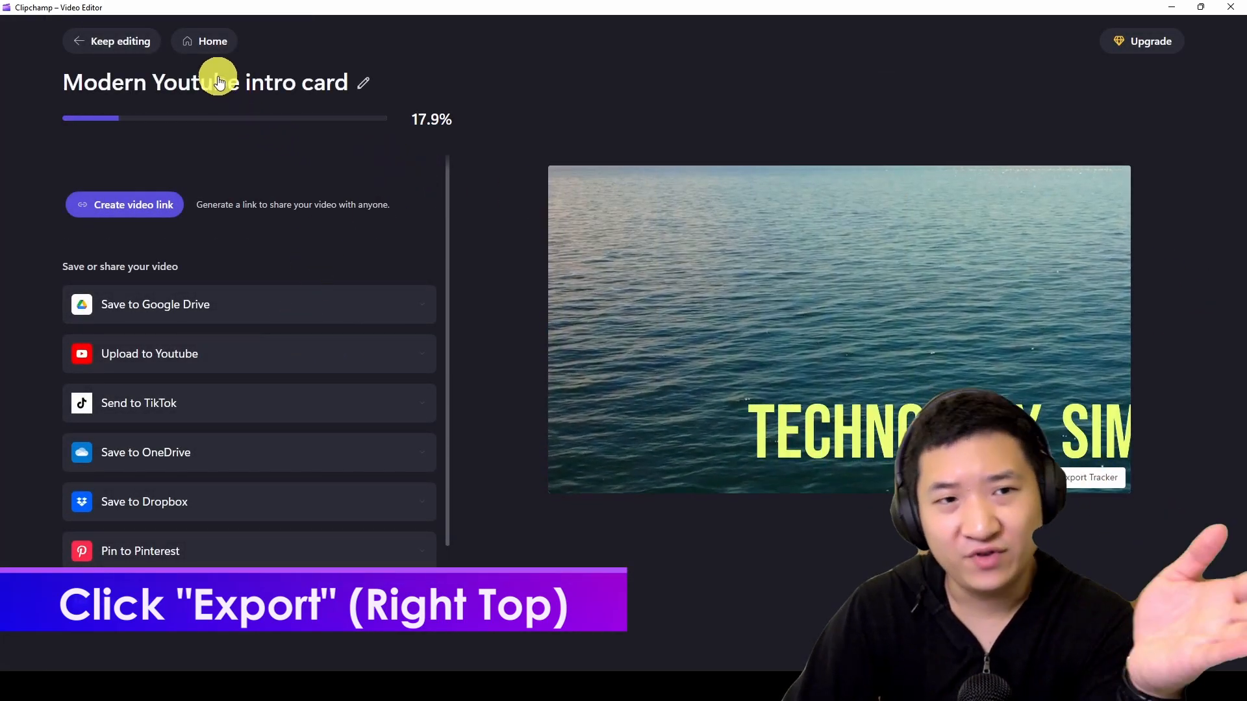
- Rename the exported video "YouTube Intro (Technology Simplicity)"
click(363, 82)
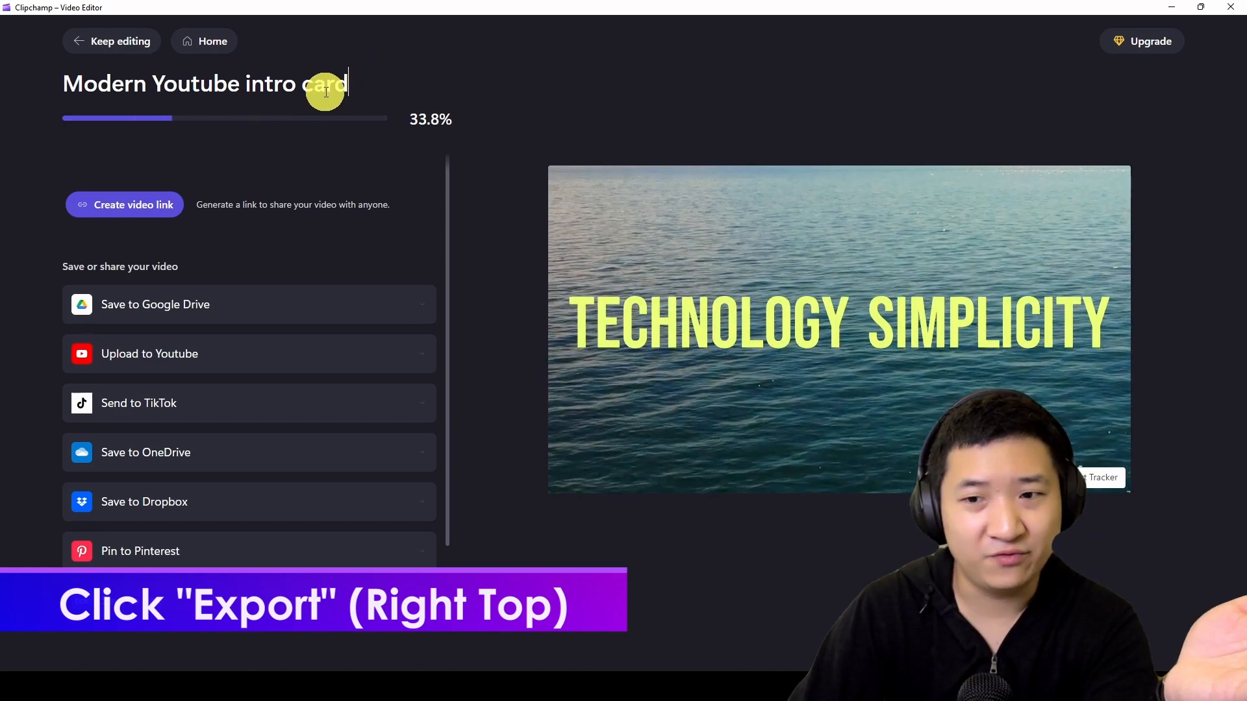
triple_click(325, 89)
text(y)
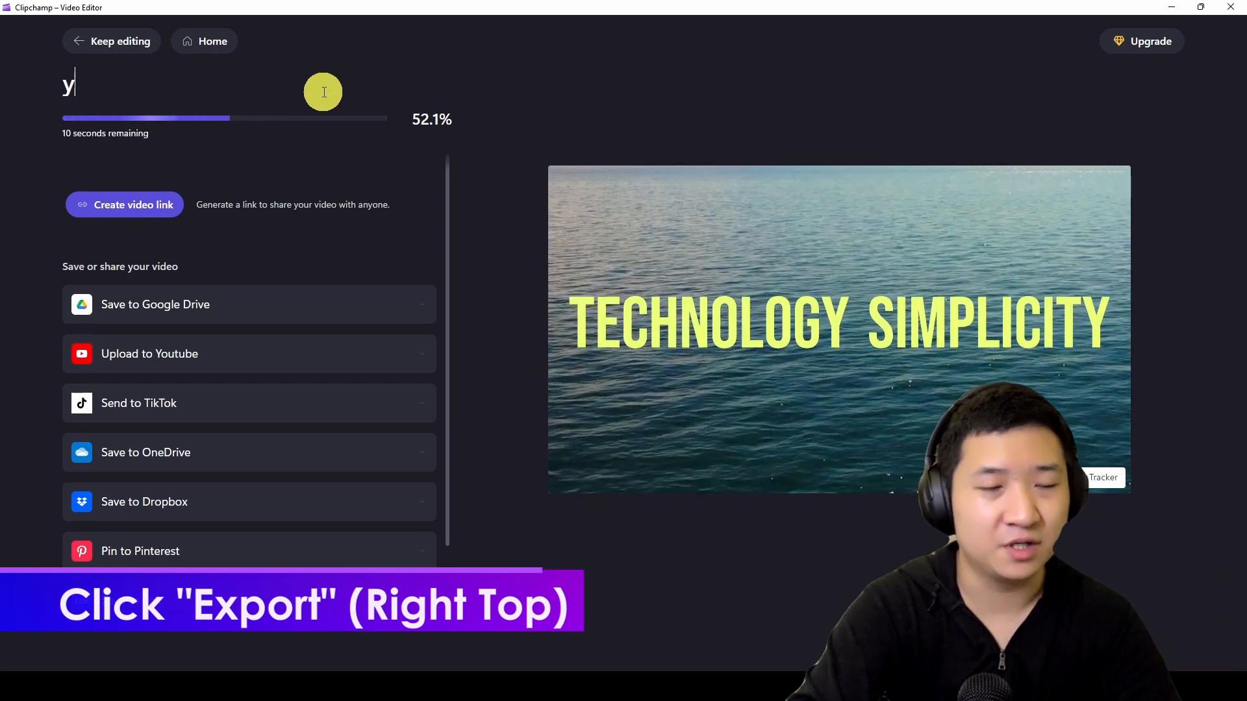
text(ouTube)
key(Home)
key(Delete)
text(Y)
key(End)
text(Intro ()
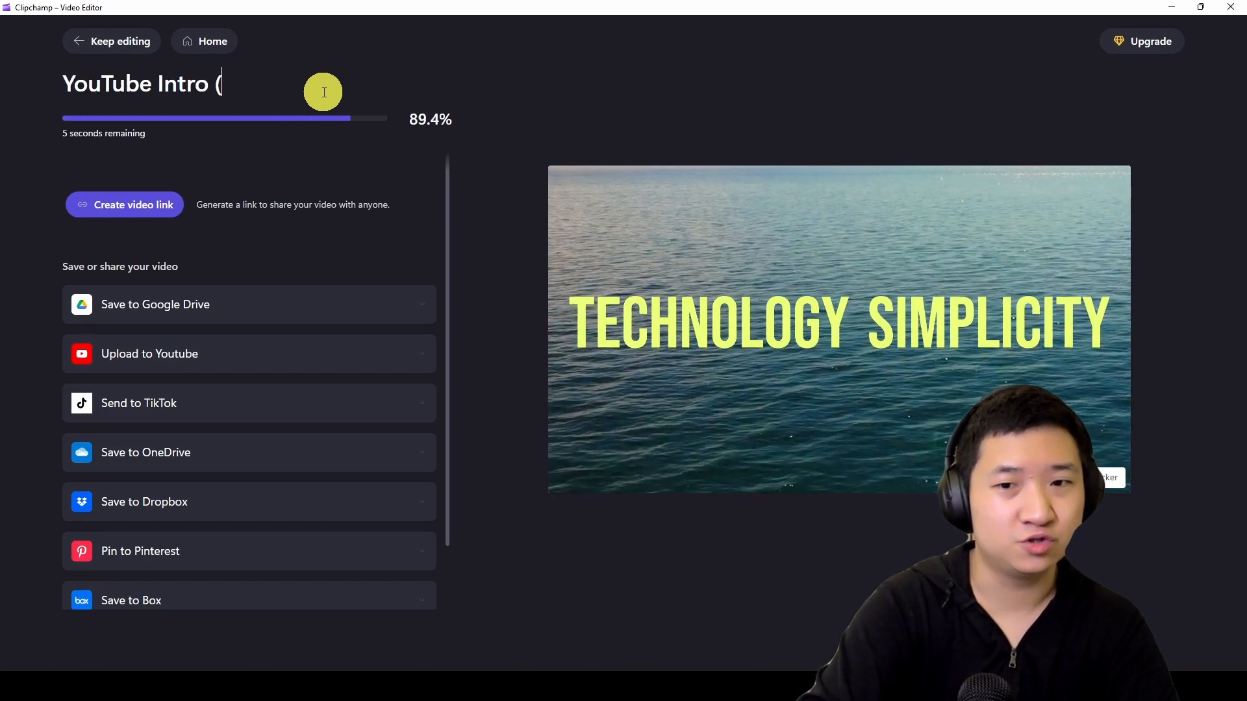
text(Technology S)
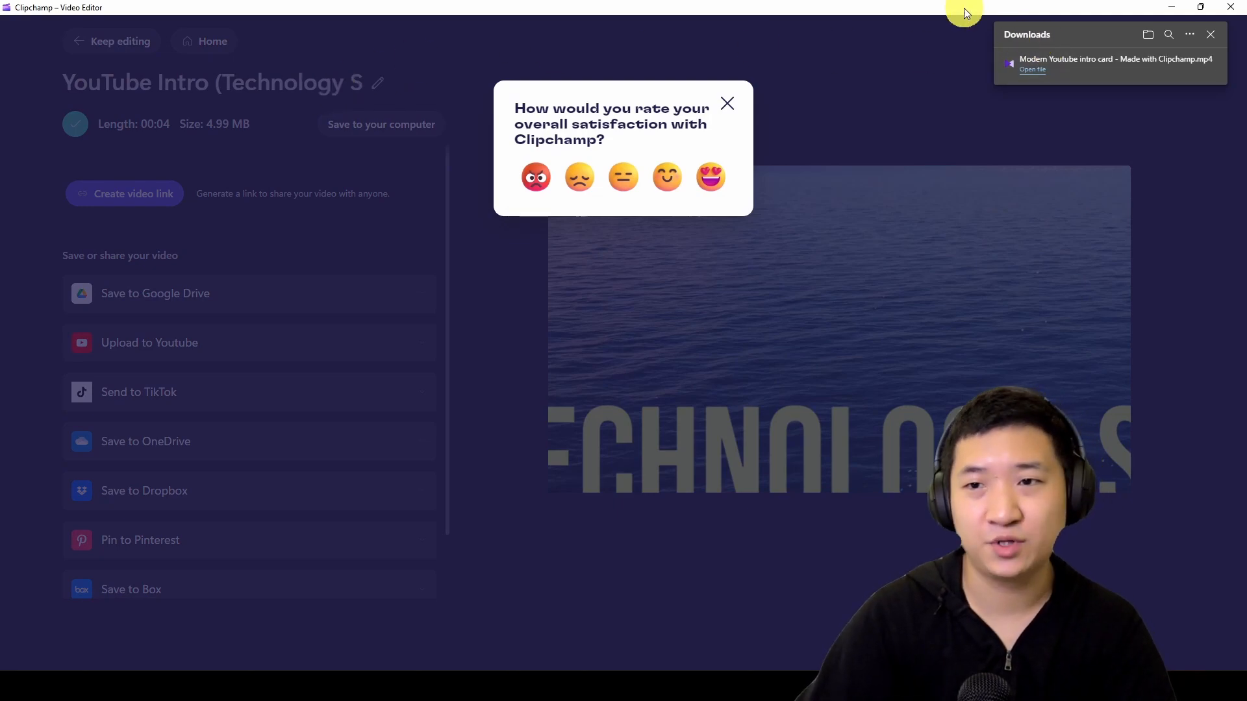
click(351, 83)
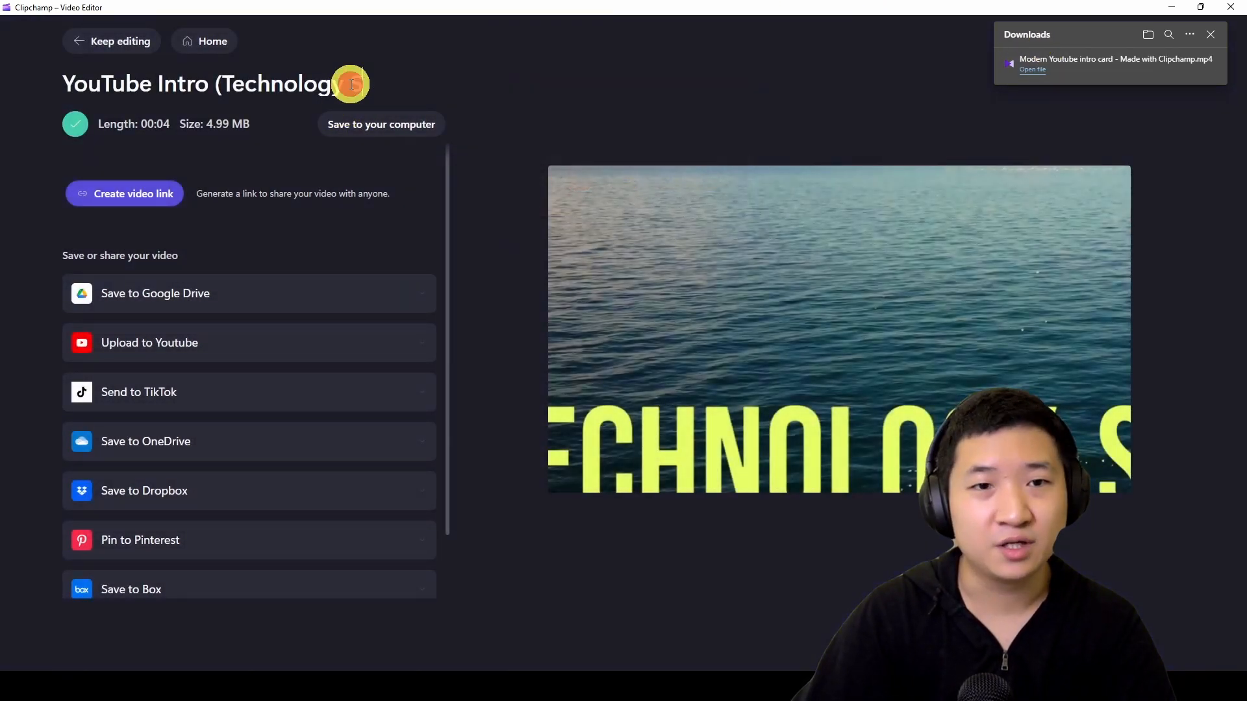
text(implicity))
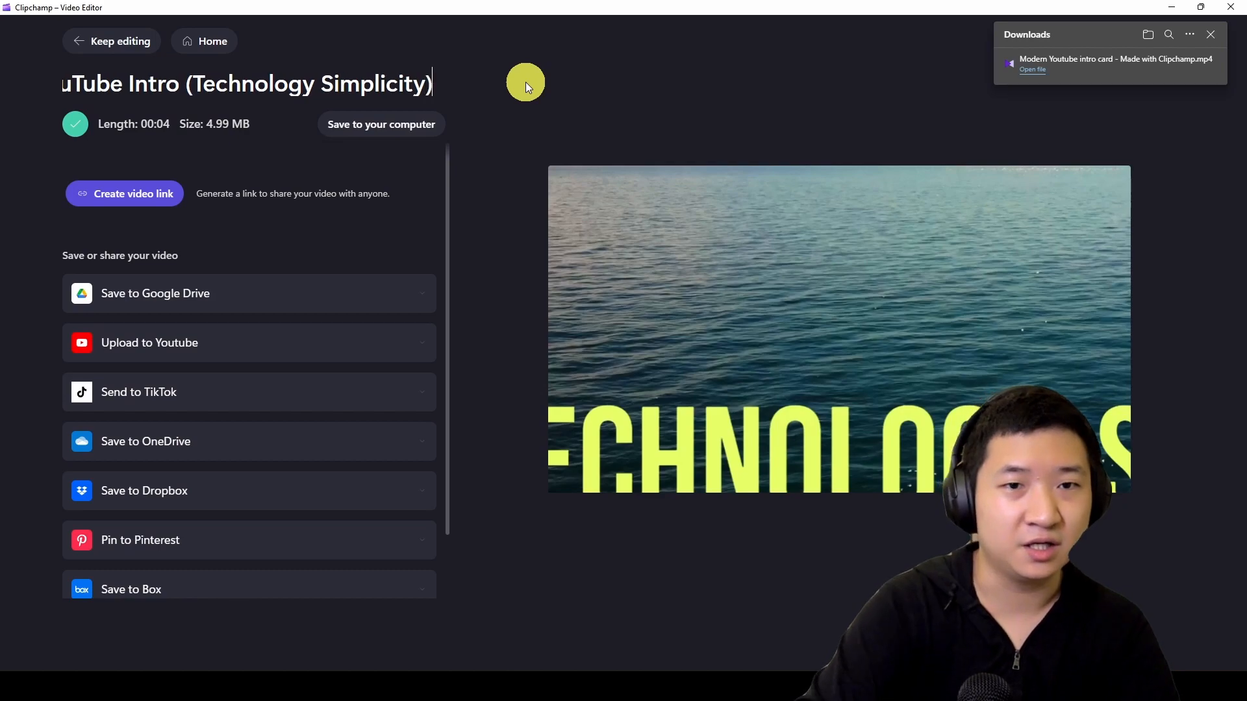
key(Return)
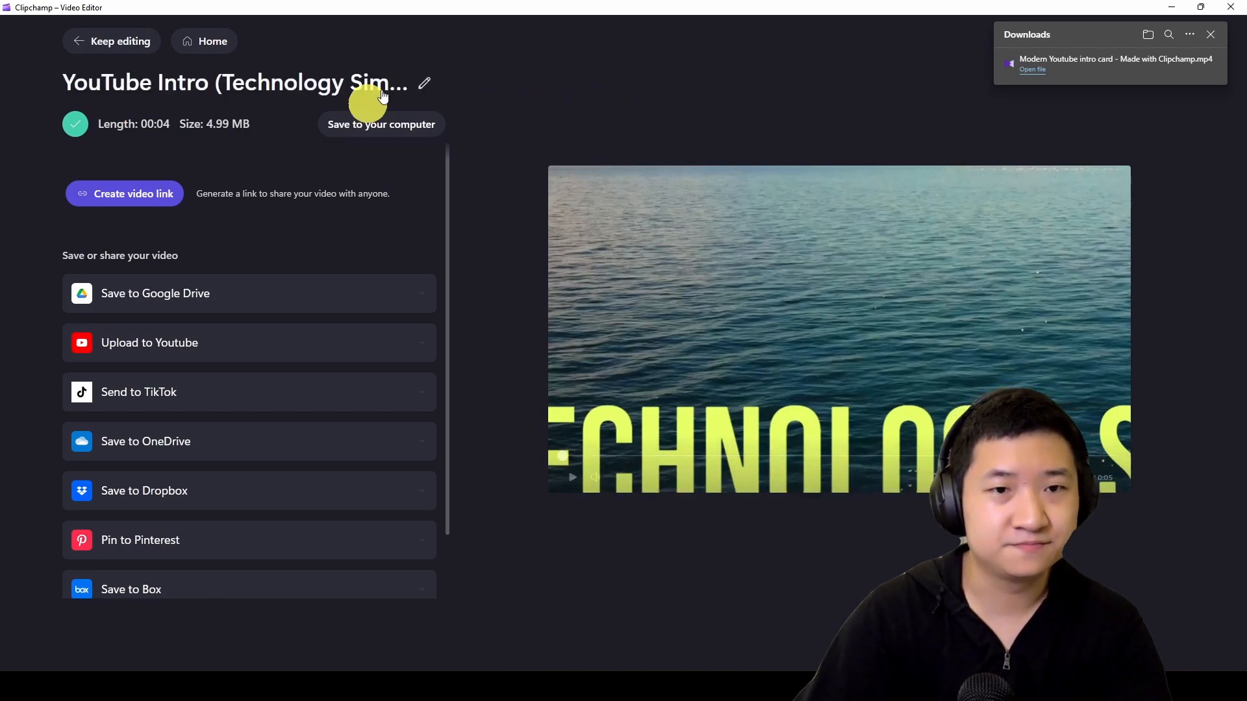
- Save the renamed video to the computer, then watch the downloaded file and close the player
click(403, 129)
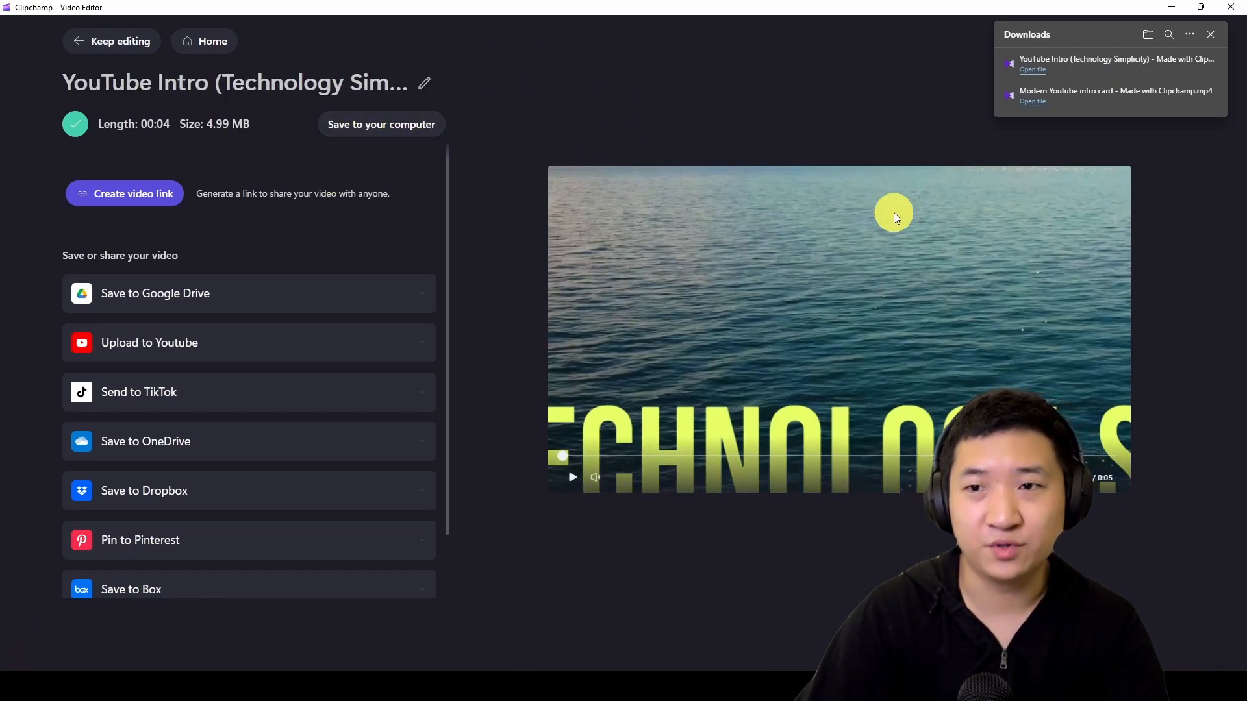
click(1043, 77)
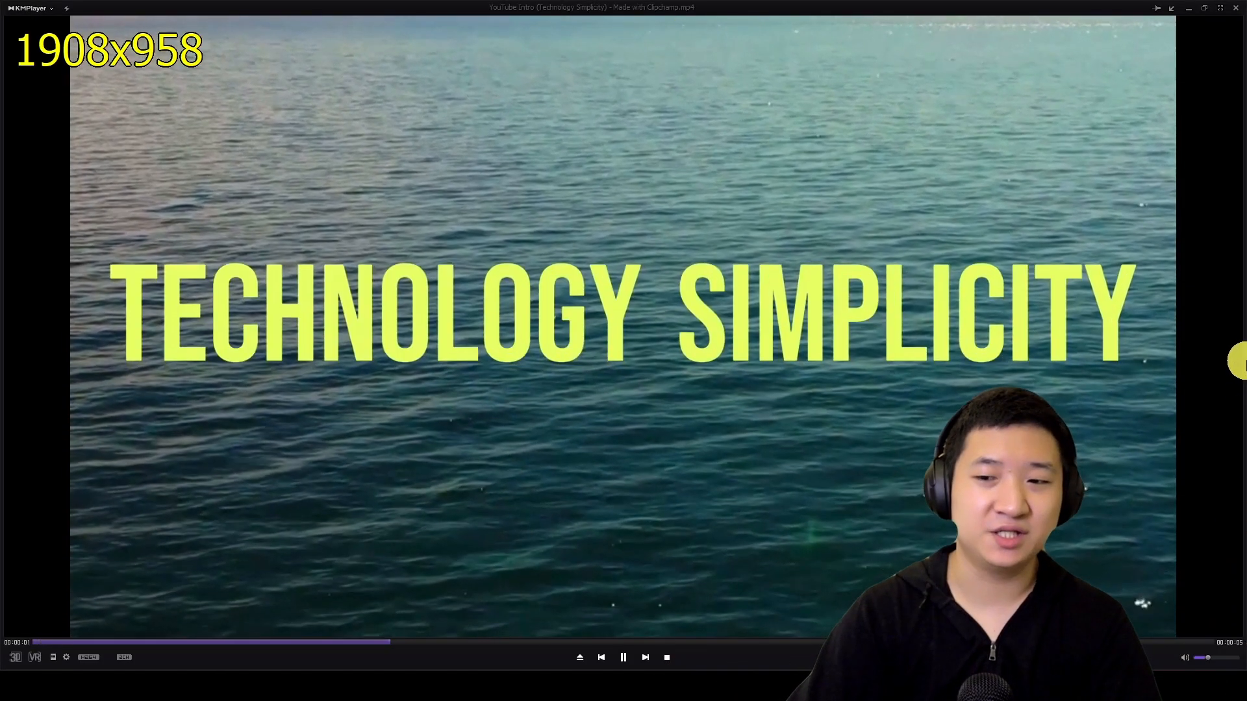
scroll(1240, 359, down, 3)
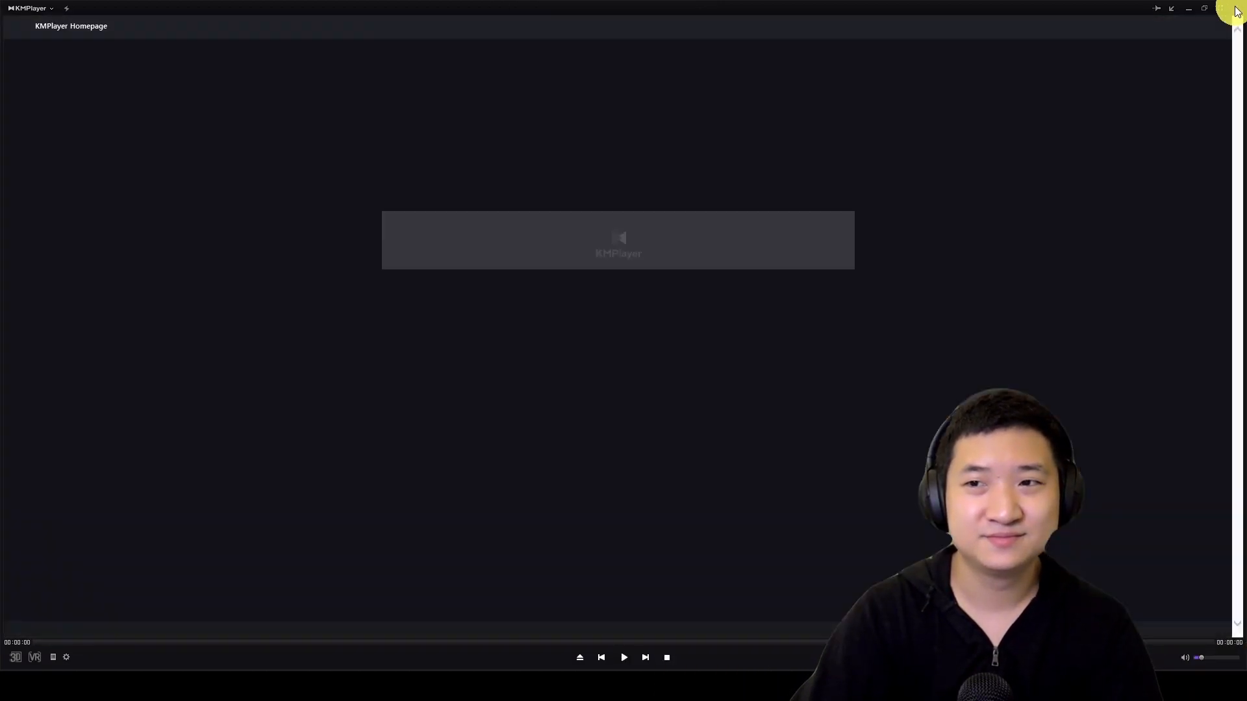
click(1236, 10)
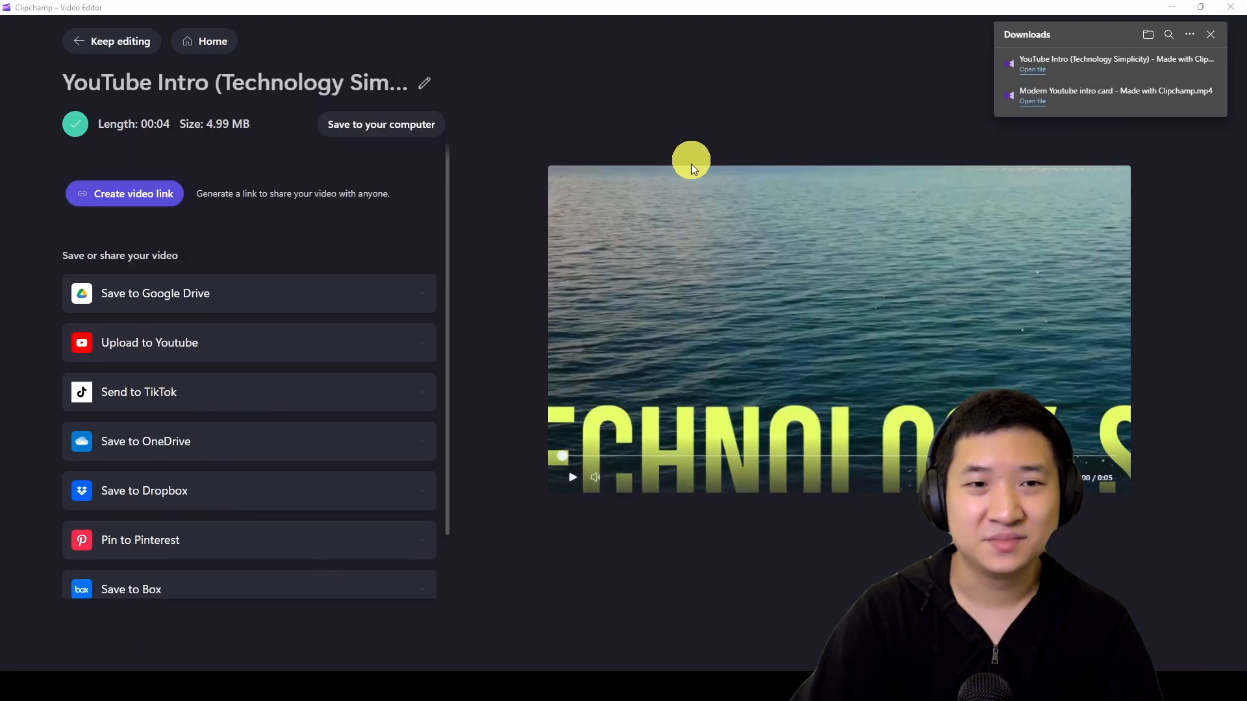
scroll(231, 417, down, 2)
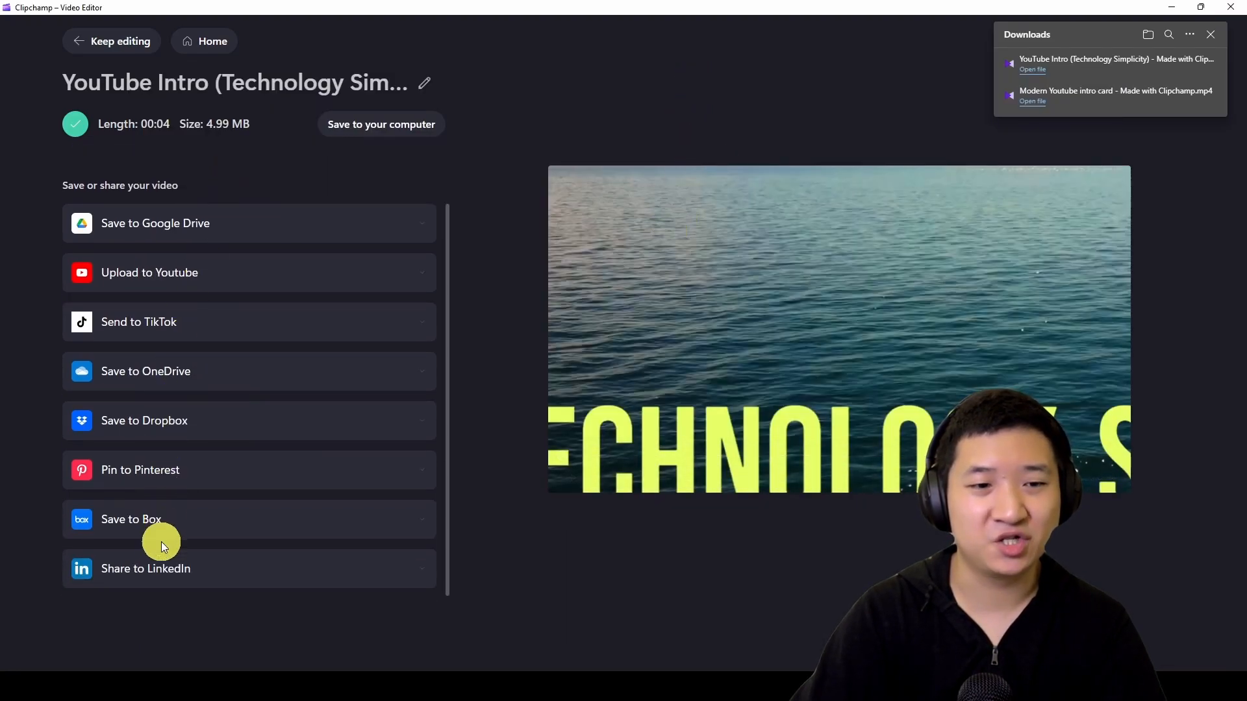
scroll(295, 377, up, 2)
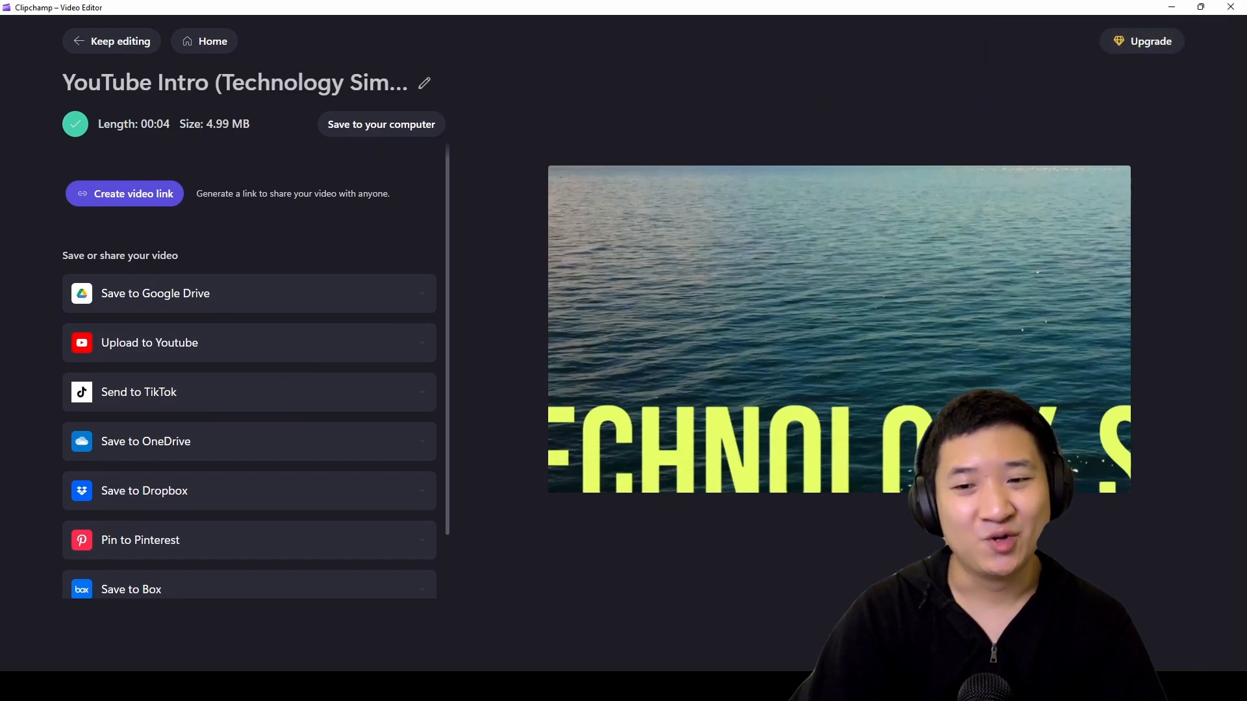
click(604, 687)
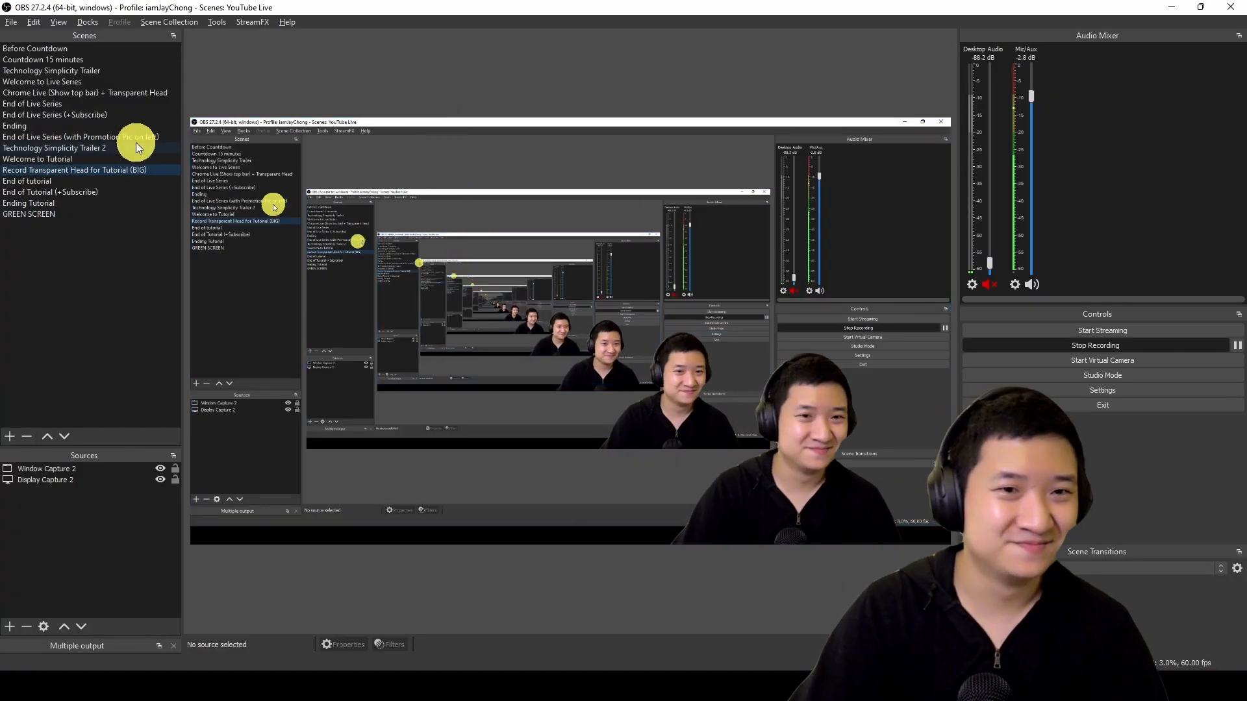